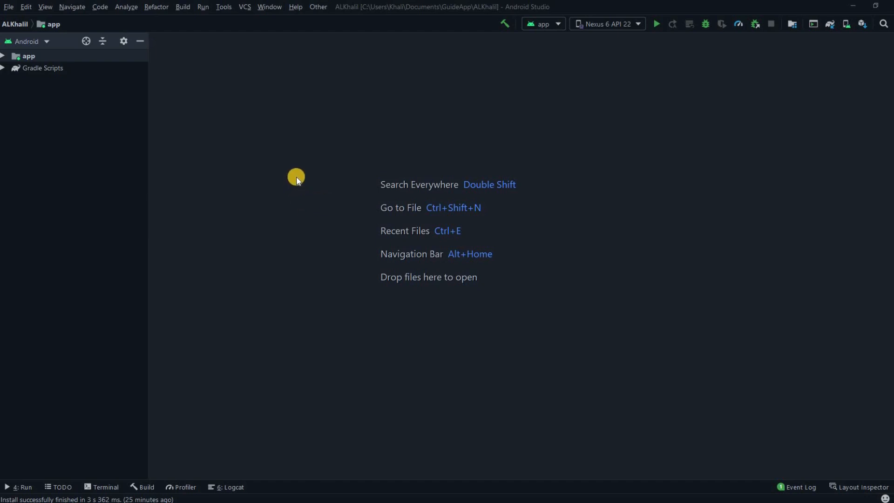
Open the Build menu for the ALKhalil project
click(180, 7)
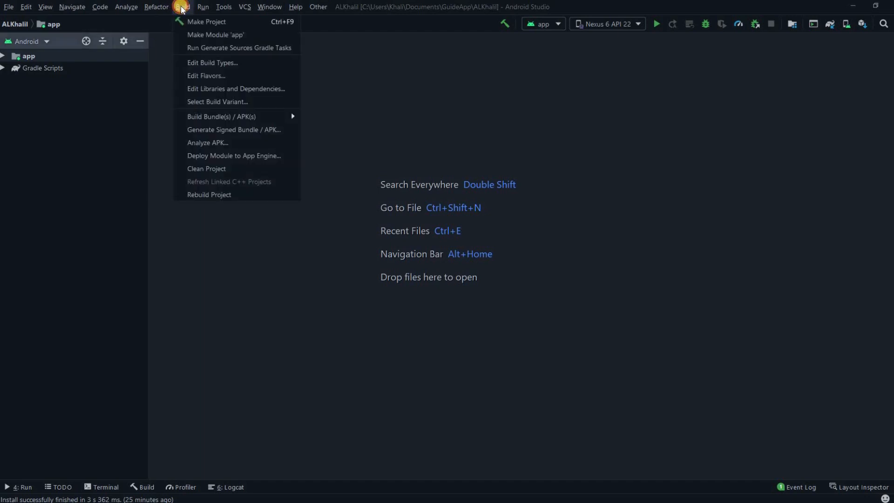
Generate a signed APK, not an App Bundle, and continue to the key store step
click(208, 130)
click(339, 171)
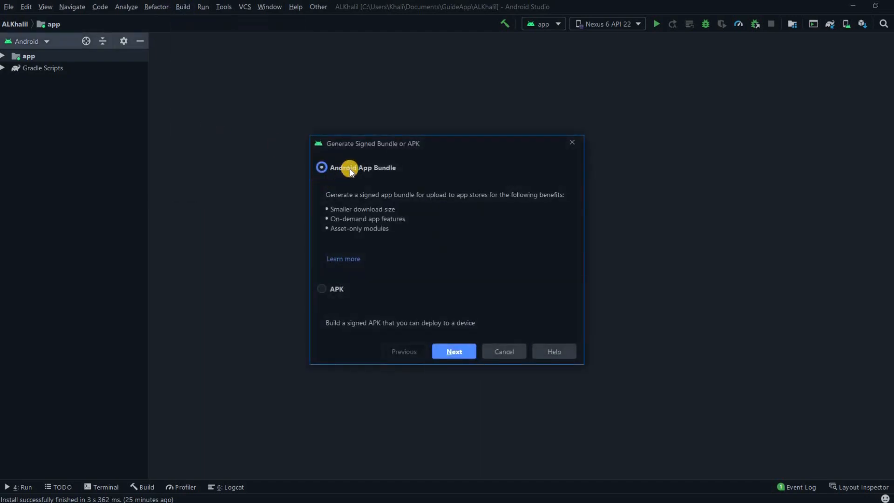
click(336, 289)
click(344, 169)
click(335, 286)
click(347, 168)
click(333, 291)
click(445, 353)
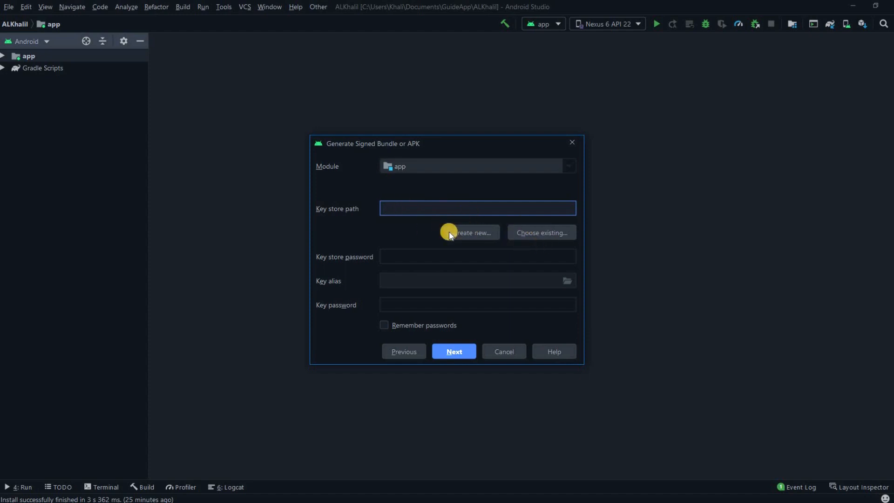
Start a new key store and browse the home folder tree for a save location
click(464, 232)
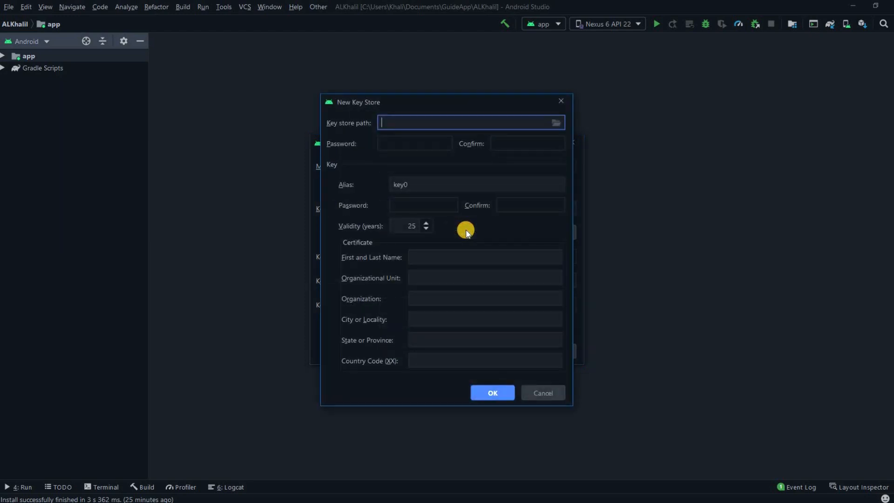
click(555, 123)
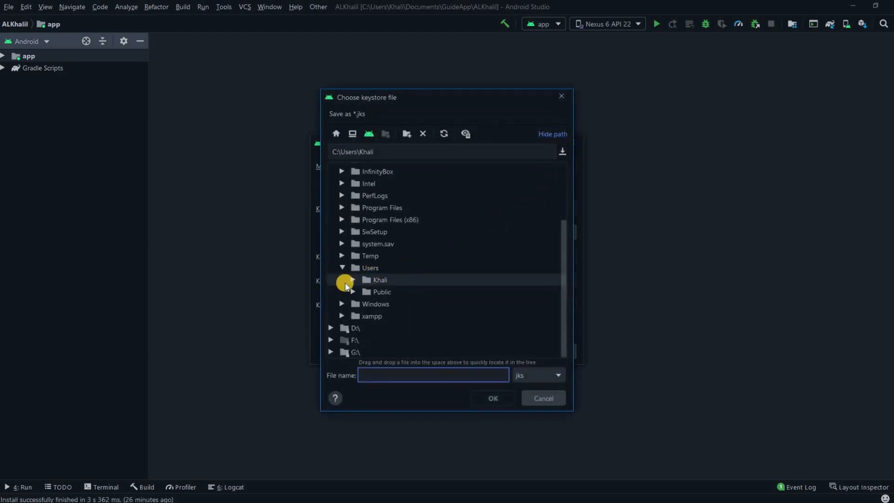
click(352, 281)
scroll(379, 285, down, 4)
scroll(384, 292, down, 4)
scroll(372, 232, up, 2)
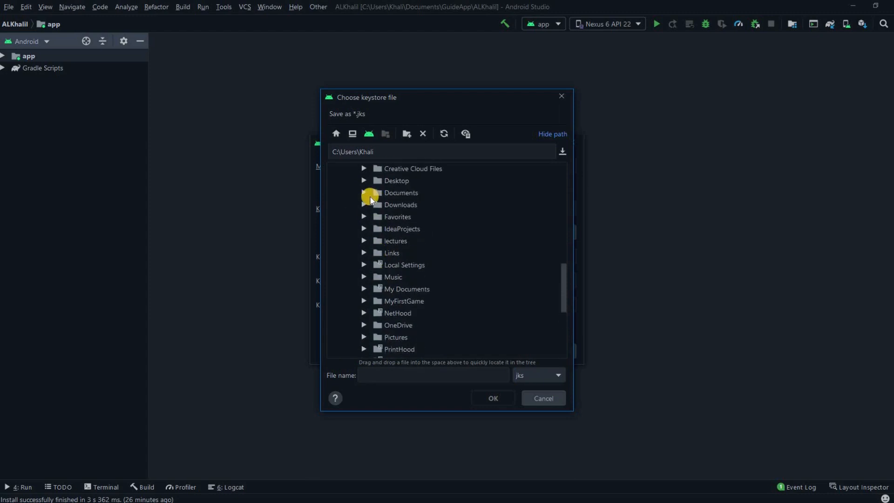
click(371, 194)
click(400, 205)
click(398, 217)
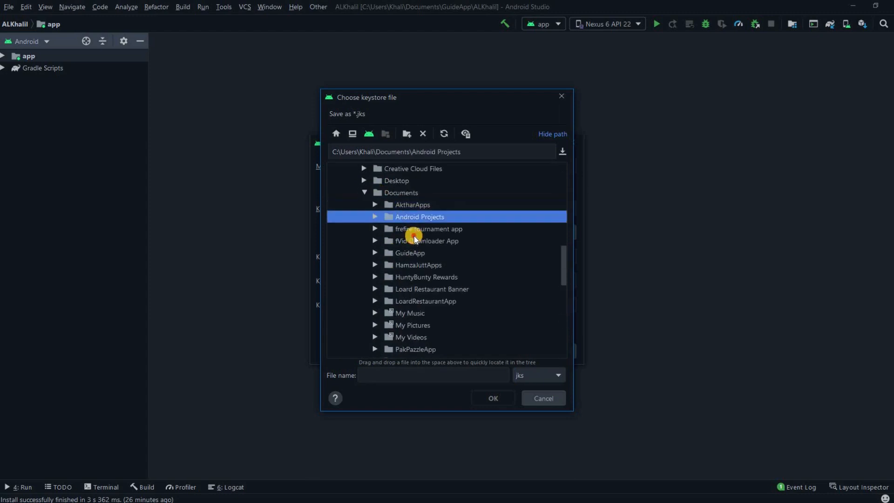
click(414, 240)
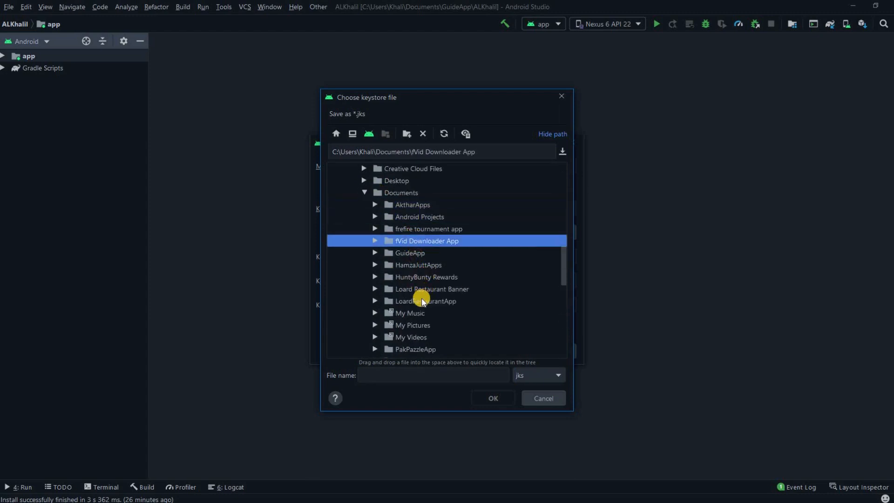
scroll(423, 300, down, 2)
scroll(417, 300, up, 2)
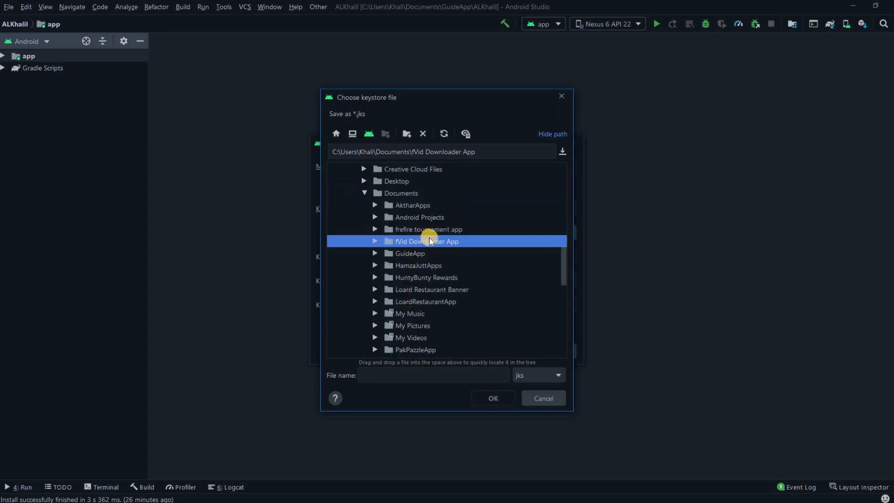
scroll(387, 287, down, 1)
scroll(387, 286, down, 2)
Set the key store path to keystore.jks in Downloads\Fiverr Attachments\compainGuru
click(362, 264)
scroll(419, 266, down, 2)
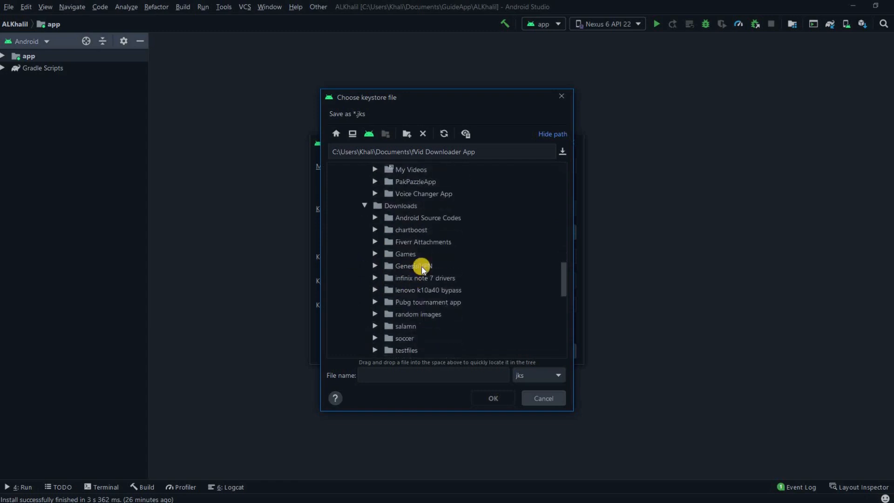
click(369, 246)
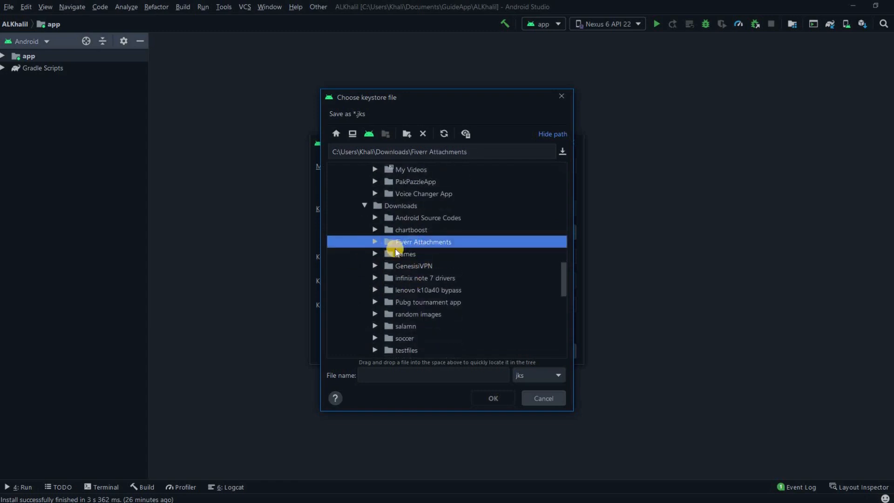
click(375, 241)
scroll(433, 261, down, 2)
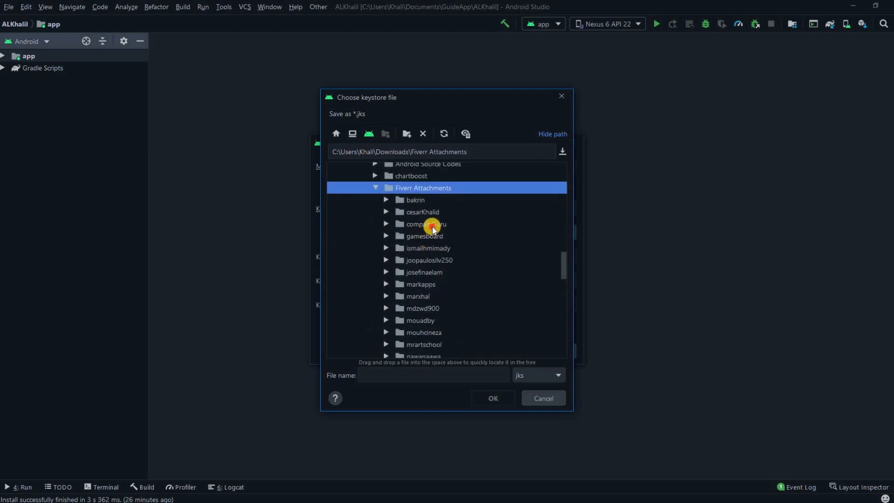
click(432, 228)
click(443, 373)
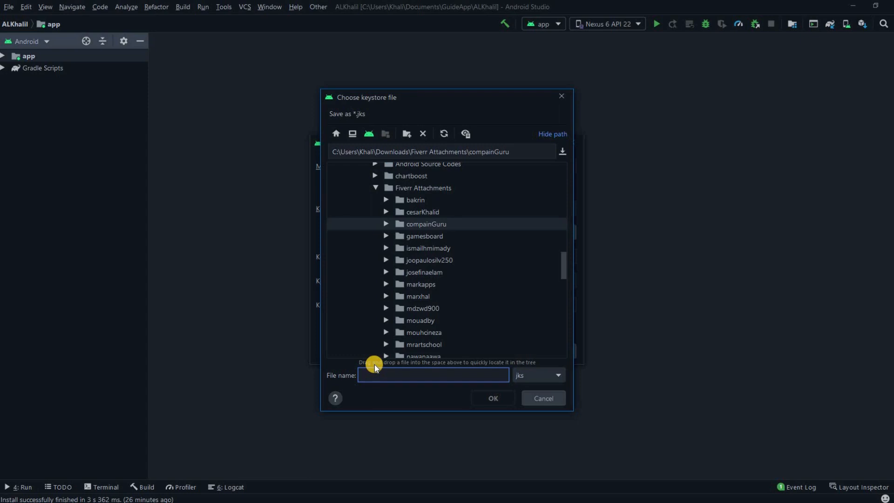
text(keystore)
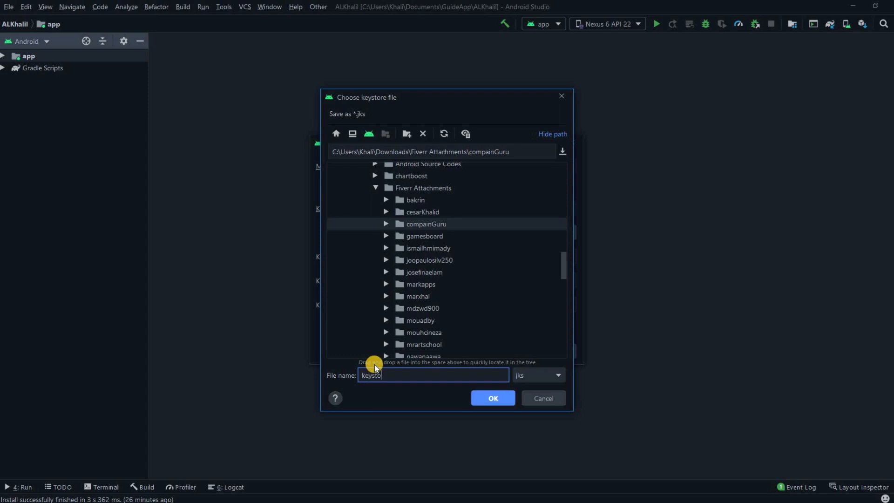
click(493, 398)
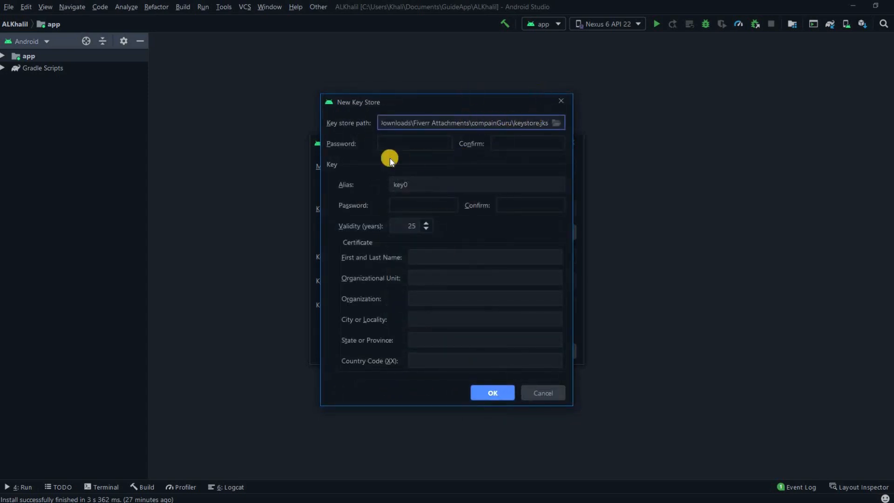
Enter and confirm the key store password, and rename the key alias to 'alias'
click(408, 145)
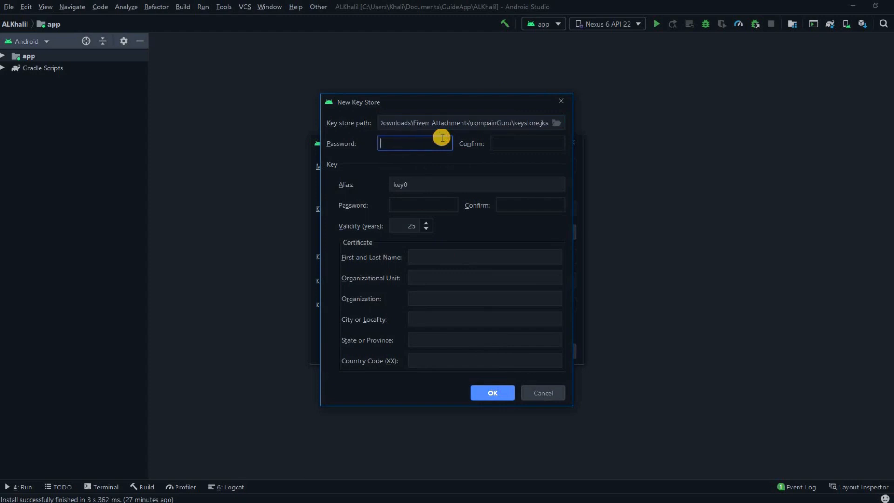
text(•••••••)
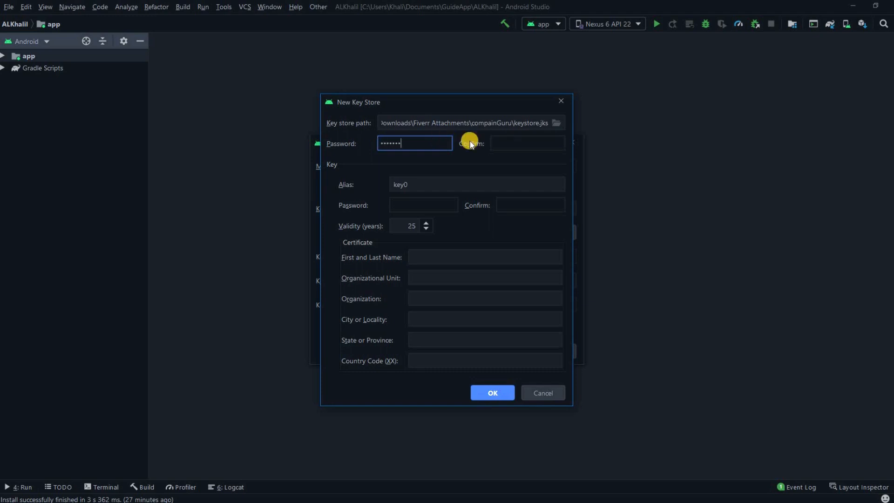
click(496, 148)
text(•••••••)
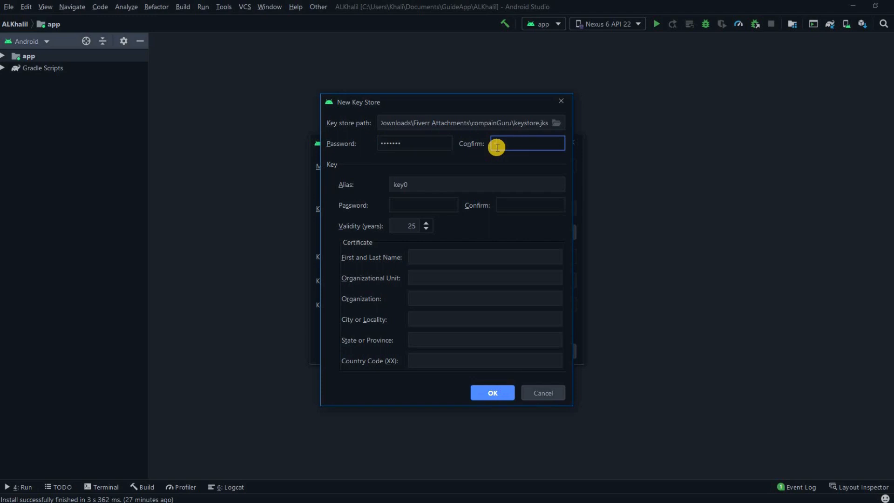
key(Tab)
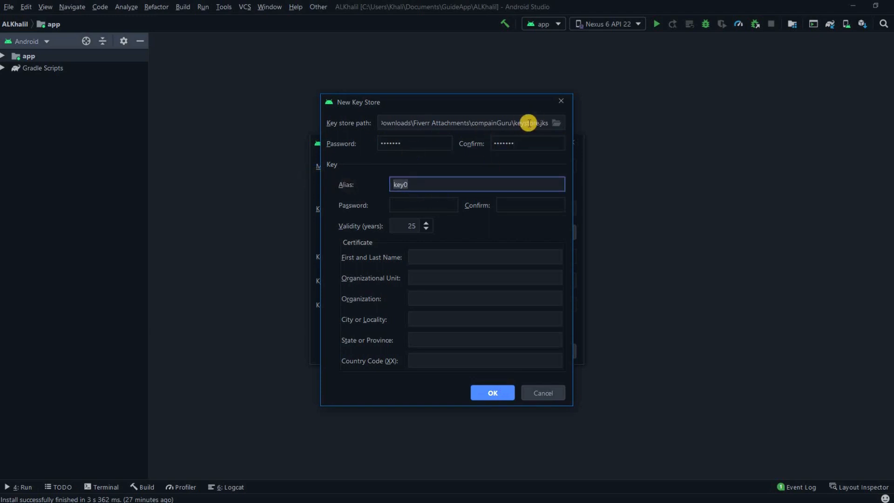
text(aliad)
key(BackSpace)
text(s)
Enter and confirm the key password, keeping the 25-year validity
click(420, 206)
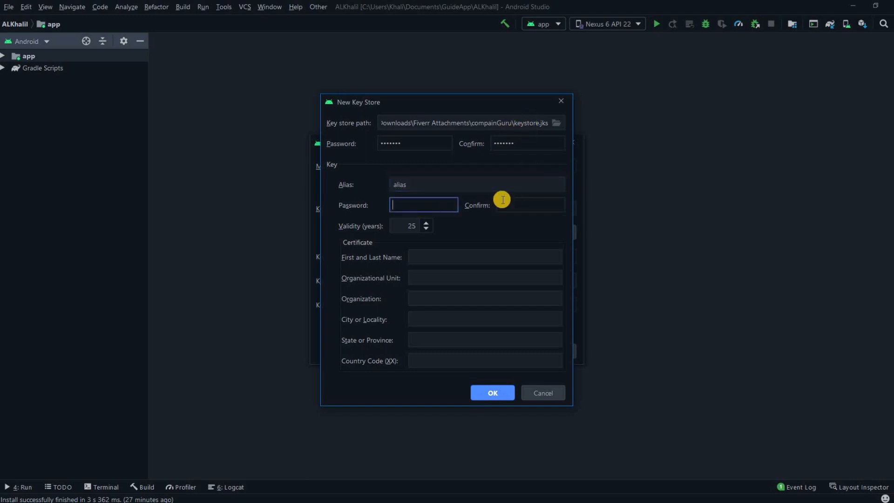
text(*******)
click(525, 199)
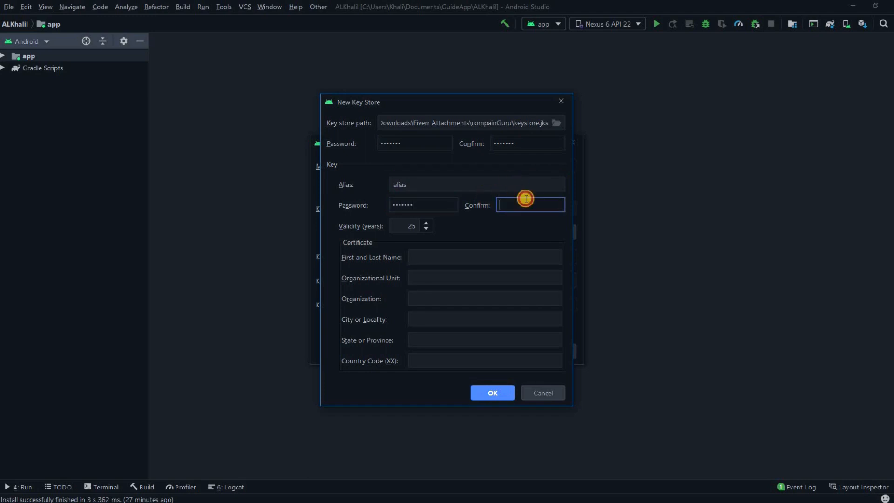
text(*******)
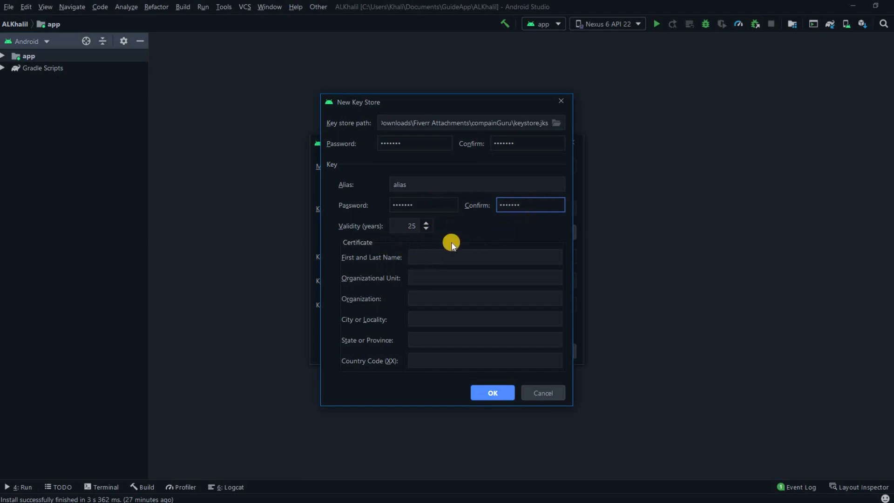
click(417, 224)
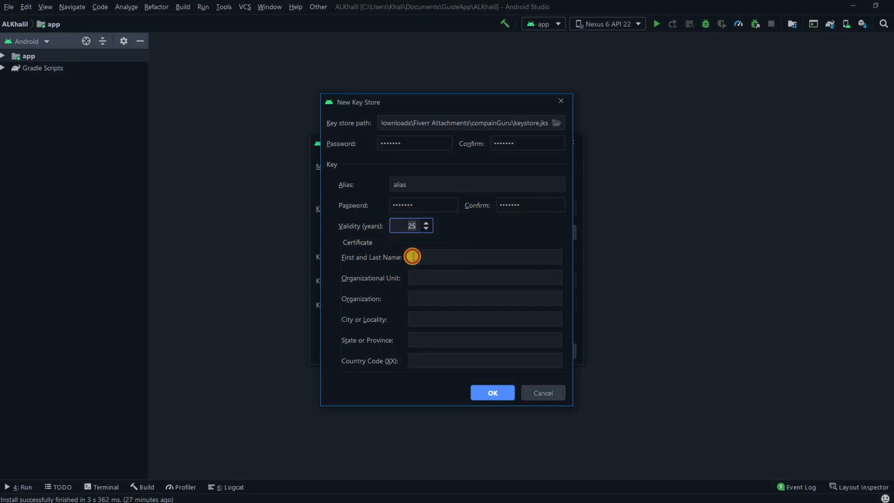
Fill every certificate field with 'android', with State reading 'andorid', and confirm the key store
click(433, 256)
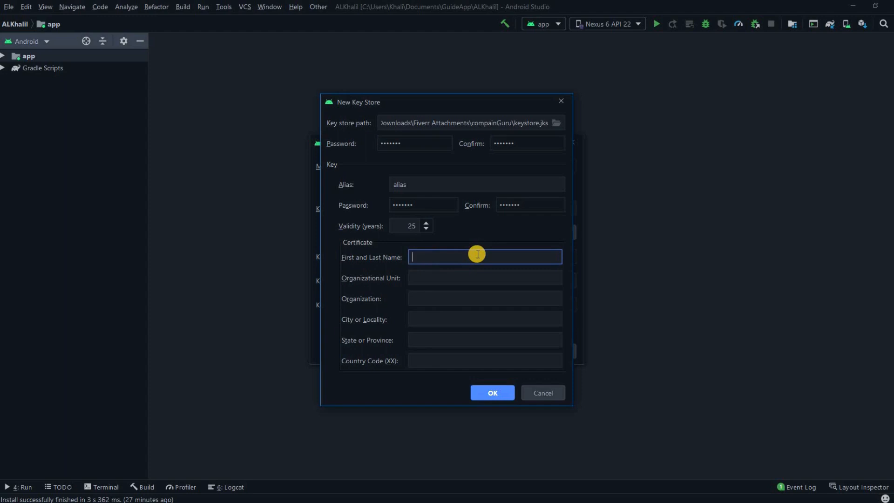
text(android)
click(456, 278)
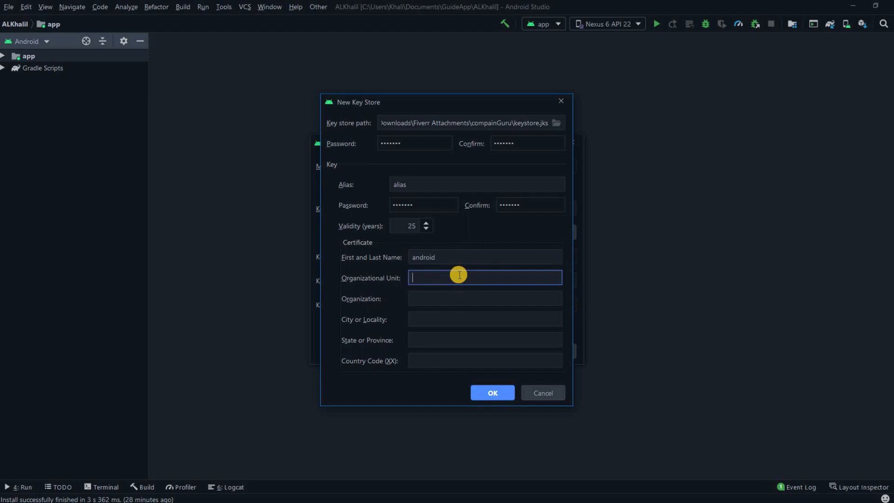
text(android)
click(456, 294)
text(android)
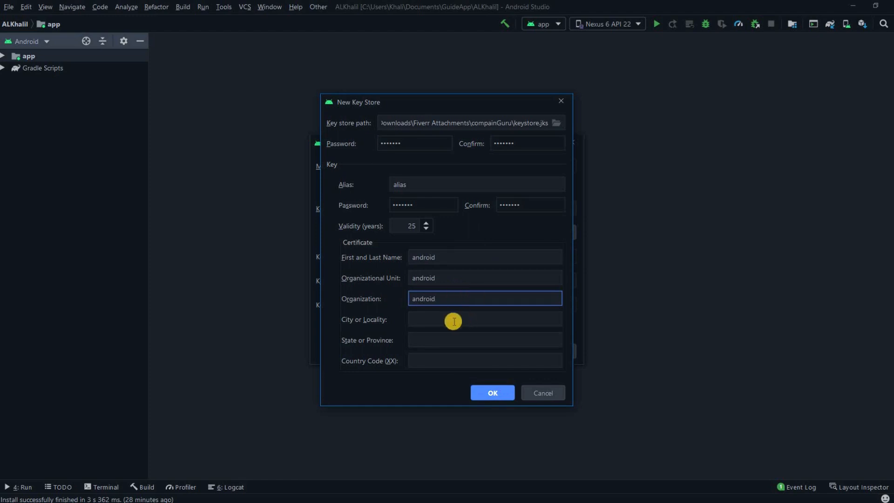
click(465, 320)
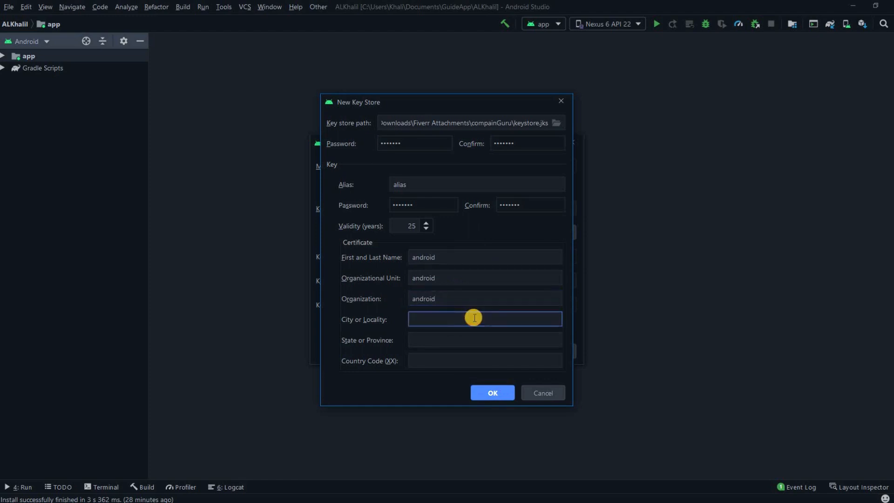
text(android)
click(421, 341)
text(andorid)
click(509, 356)
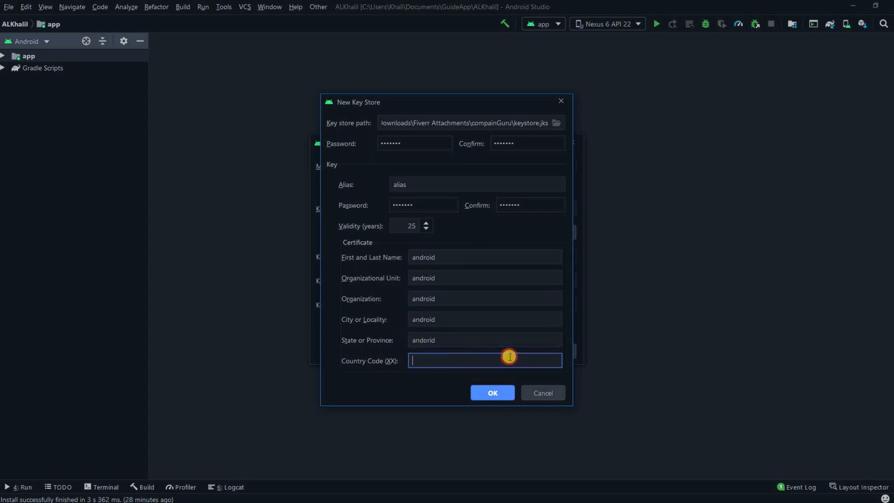
text(android)
click(499, 392)
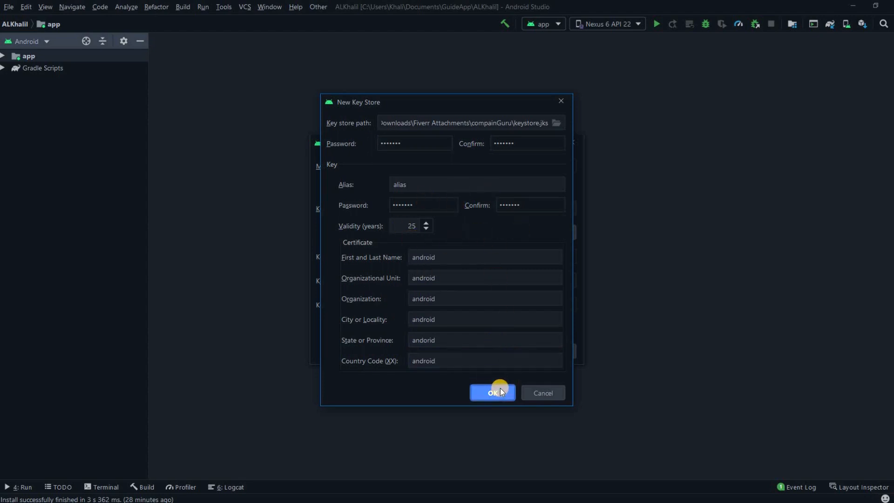
Close the New Key Store form, remember the passwords, and continue to build settings
click(492, 399)
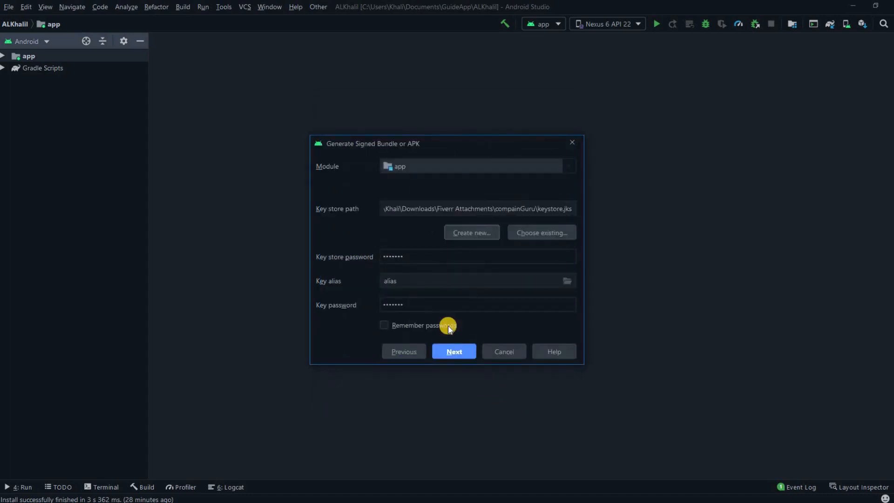
click(384, 325)
click(462, 348)
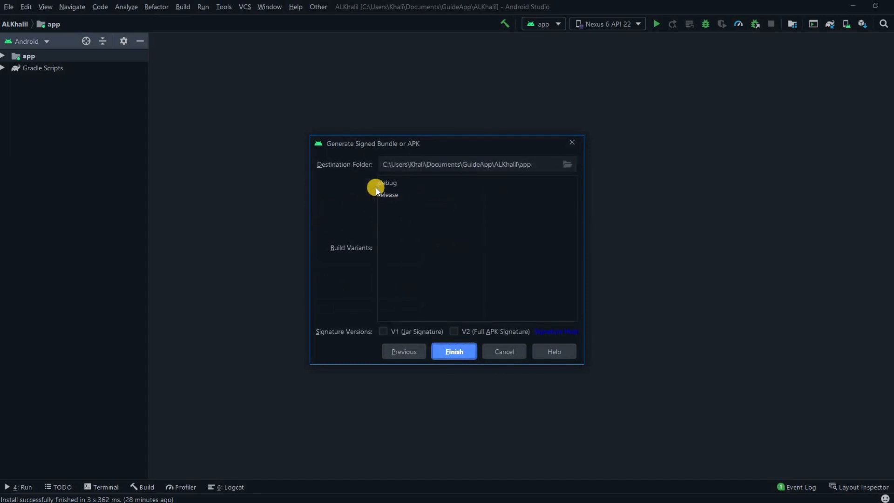
Build the release variant with V1 and V2 signatures enabled
click(388, 184)
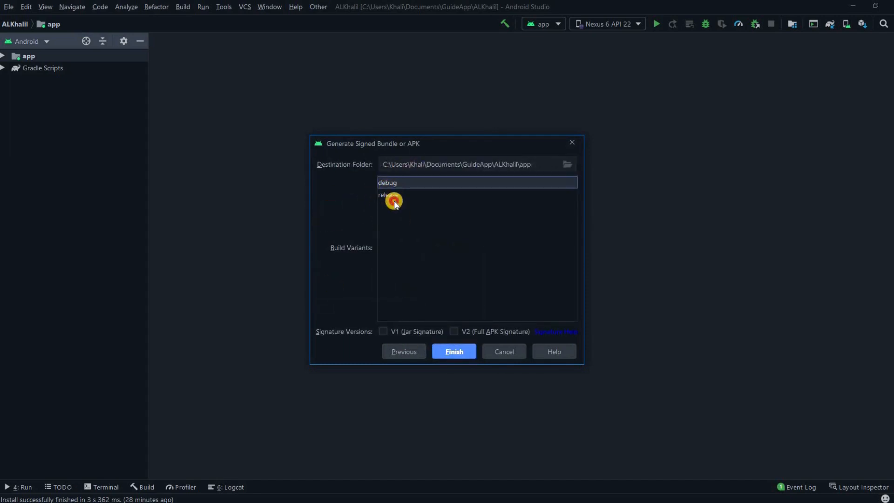
click(393, 198)
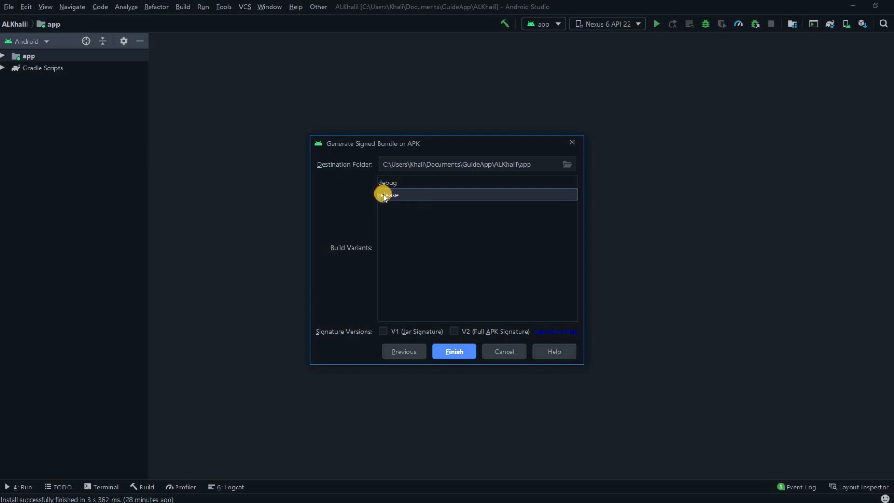
click(384, 332)
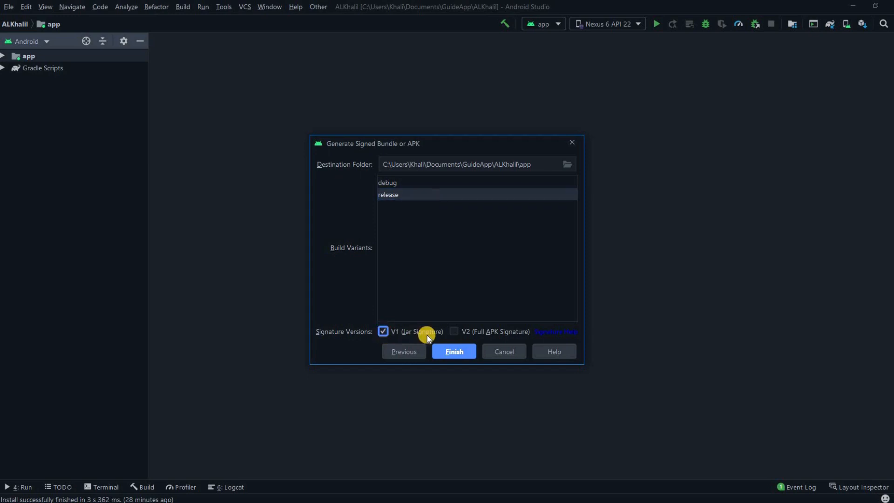
click(452, 332)
click(465, 353)
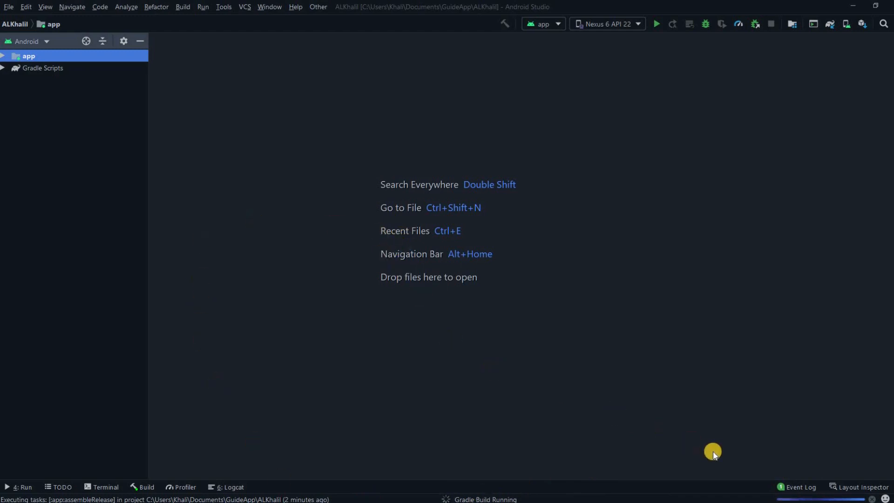
Cancel the running app:assembleRelease Gradle build from the status bar
click(869, 498)
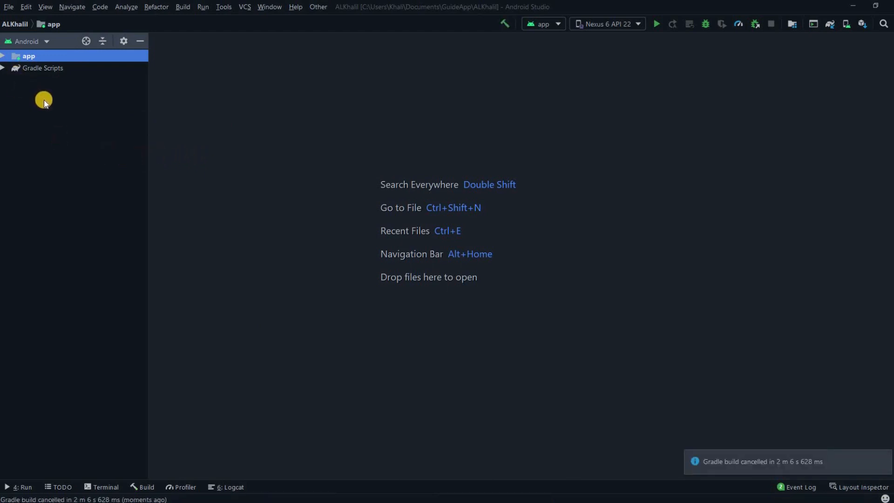
Open Project Structure at the app module's Signing Configs, selecting the debug config
click(11, 9)
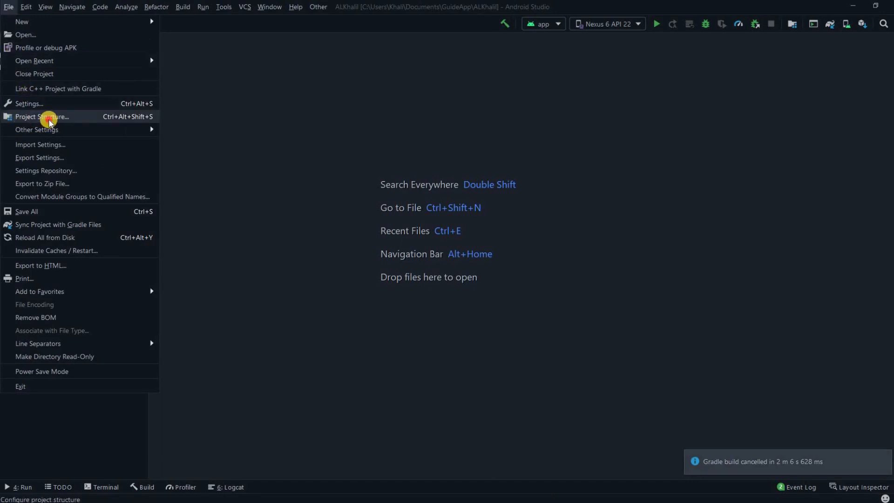
click(44, 119)
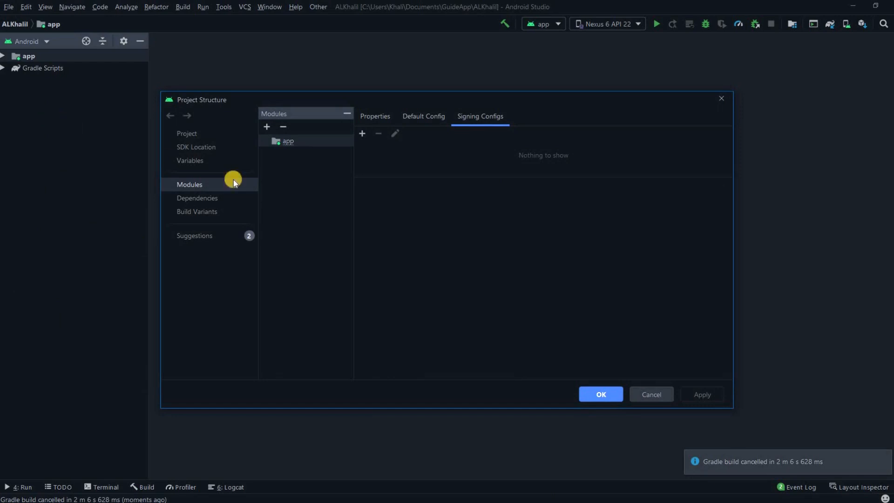
click(188, 184)
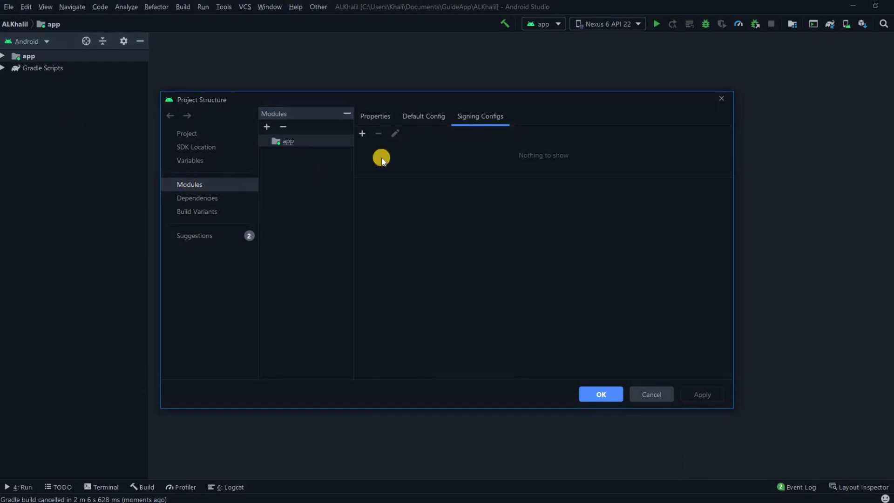
click(421, 116)
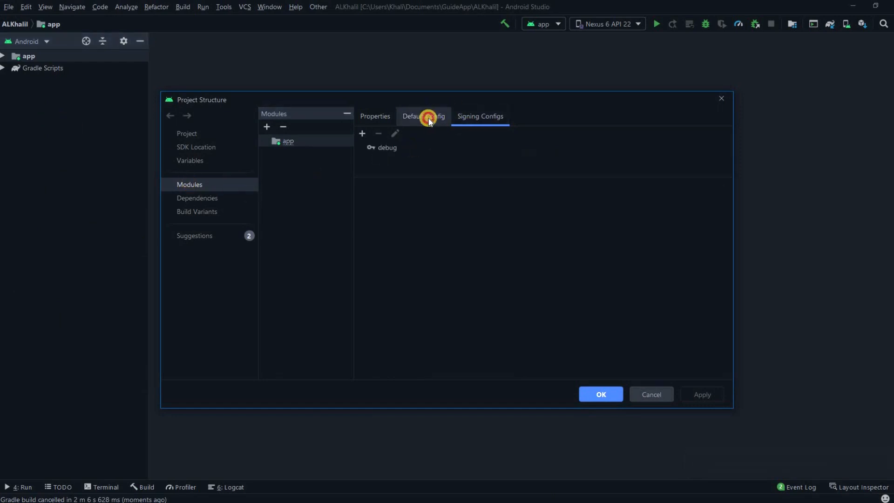
click(475, 117)
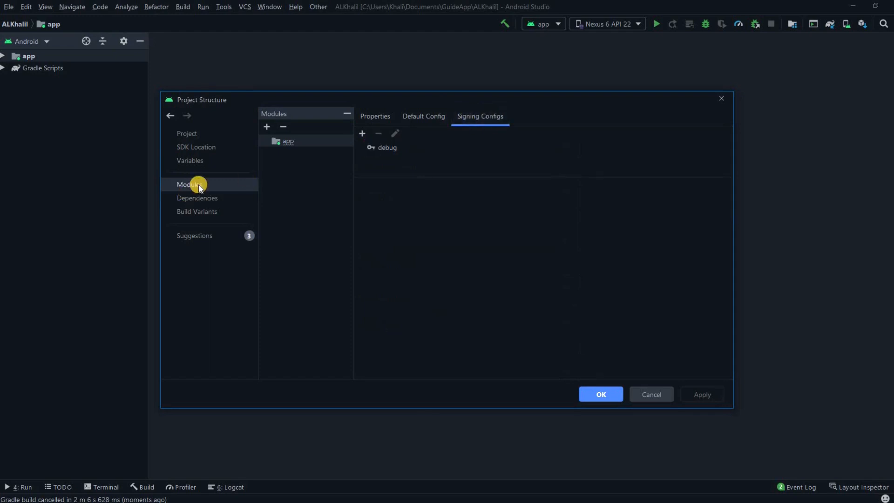
click(318, 142)
click(484, 117)
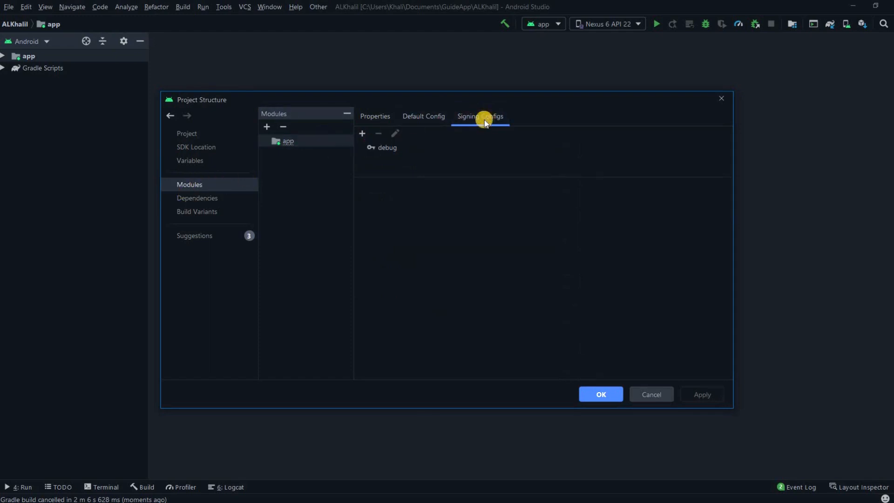
click(419, 149)
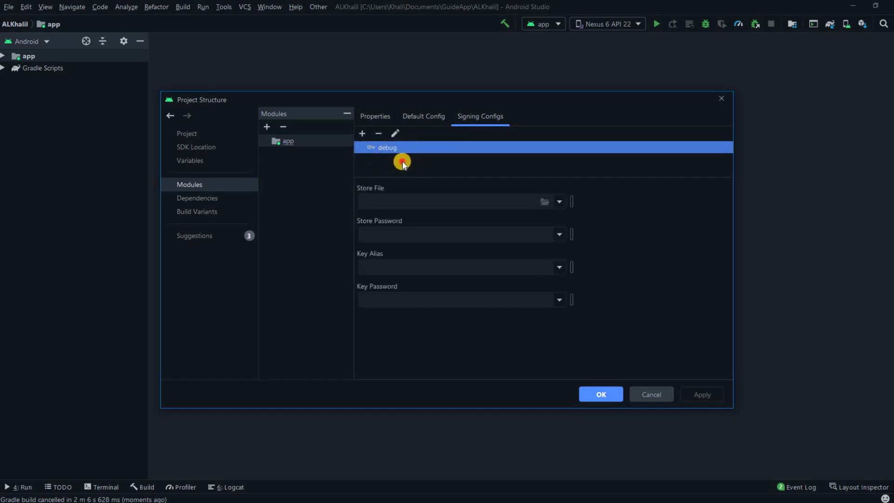
Add a new signing config named 'release'
click(363, 134)
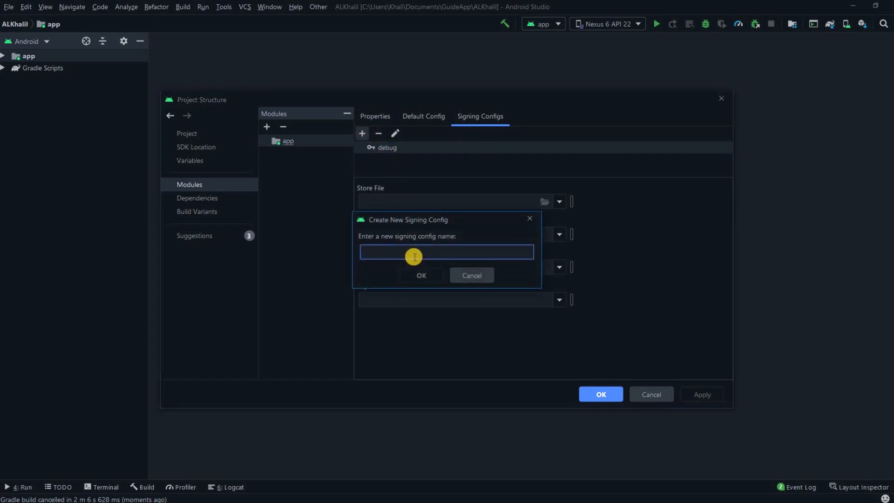
text(release)
click(405, 276)
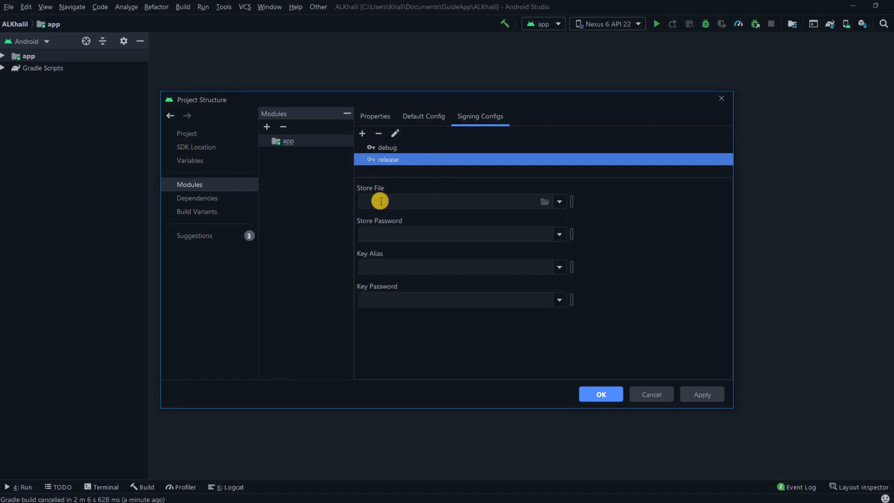
click(387, 201)
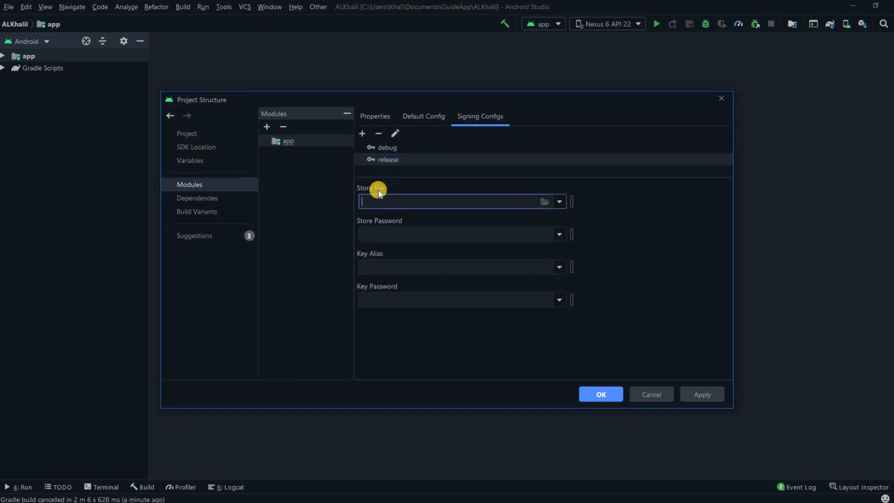
Browse for the release store file, scrolling through the folder tree
click(545, 202)
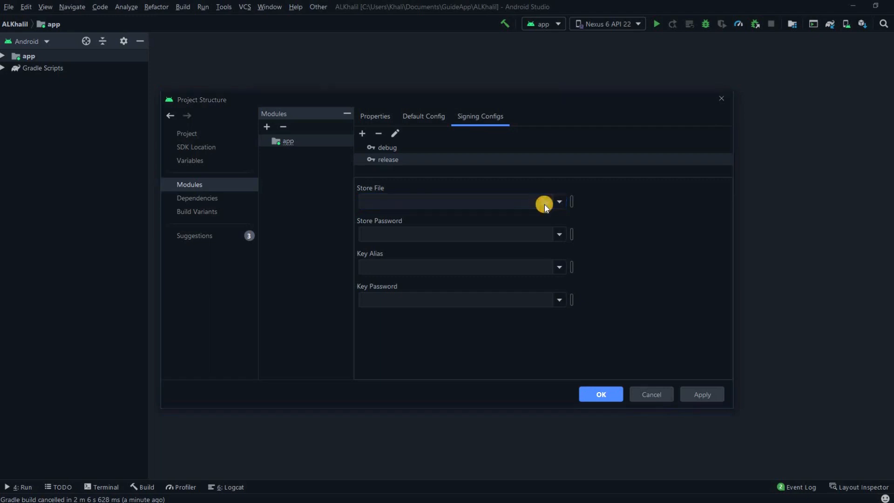
scroll(459, 315, down, 15)
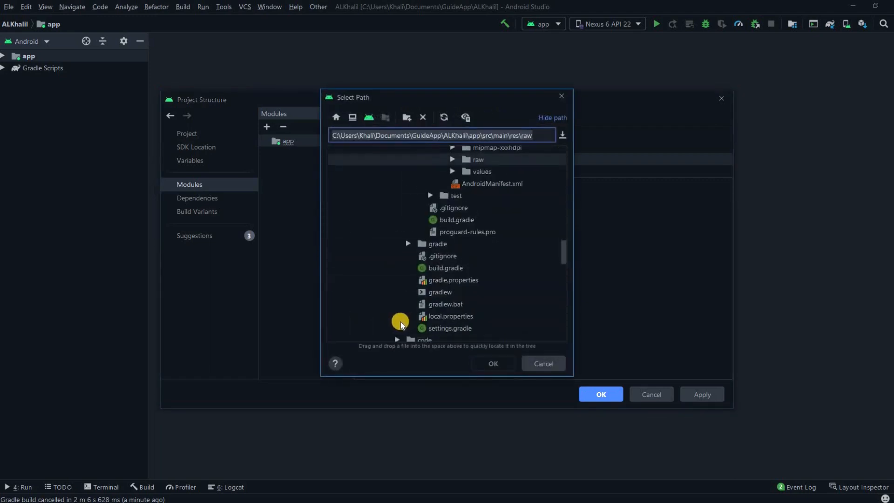
scroll(403, 317, down, 10)
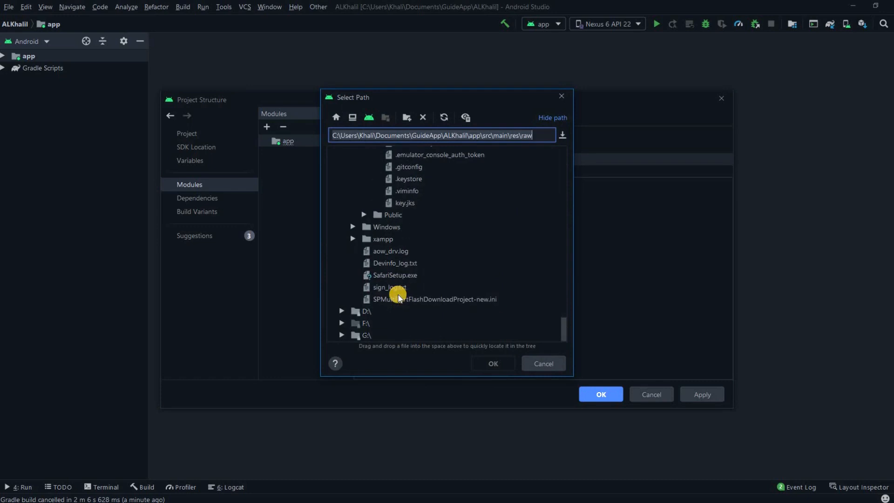
scroll(366, 306, up, 10)
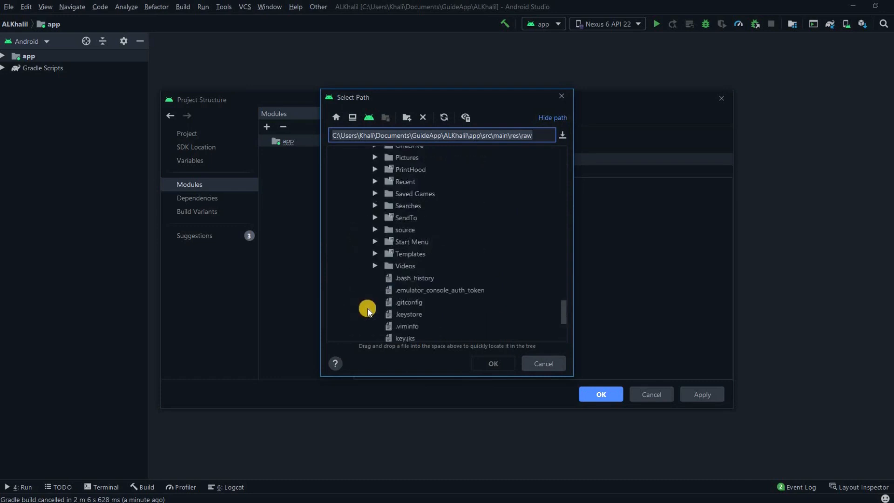
scroll(379, 307, up, 5)
scroll(381, 306, down, 10)
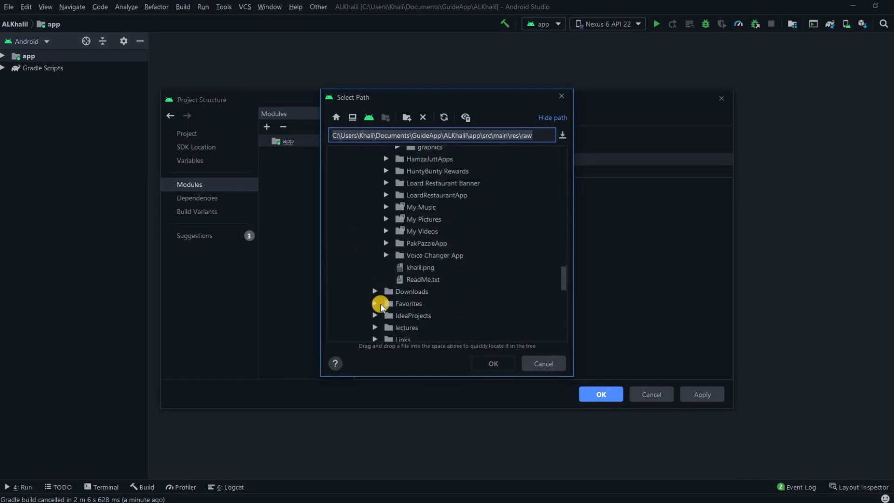
scroll(394, 305, down, 3)
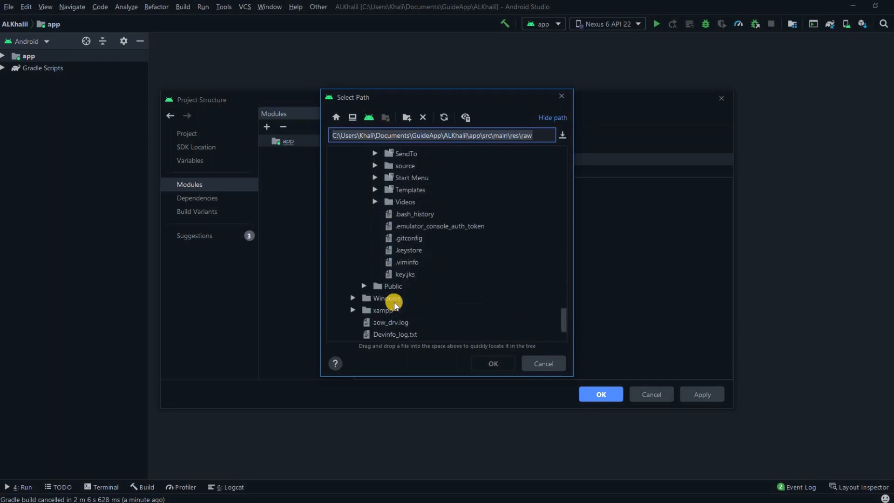
scroll(396, 293, down, 3)
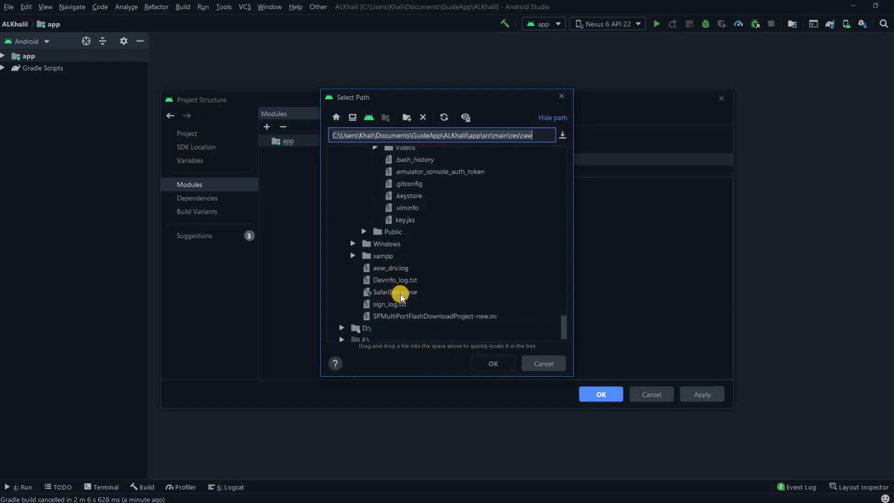
scroll(391, 294, up, 8)
scroll(398, 295, up, 20)
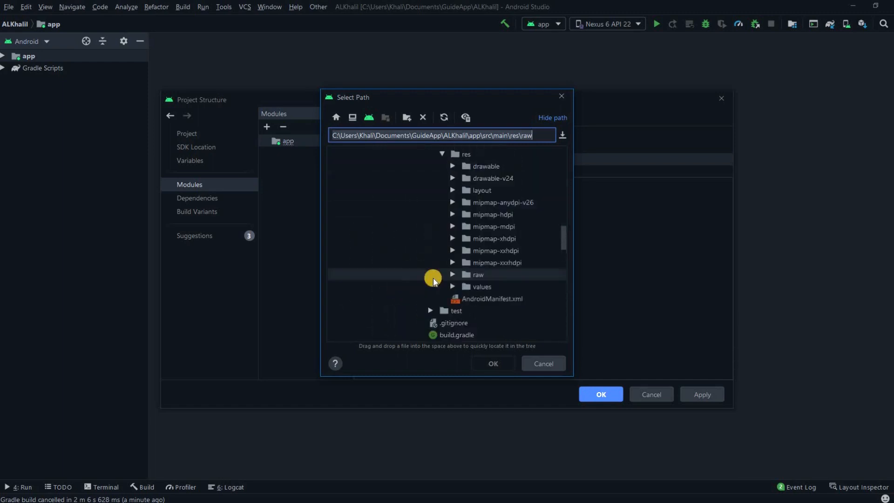
scroll(412, 265, up, 15)
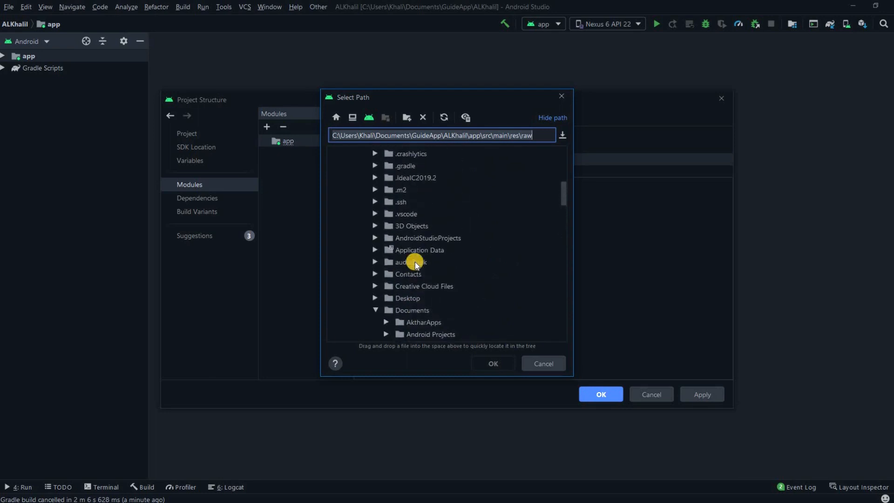
Choose keystore.jks from Downloads\Fiverr Attachments\compainGuru as the store file
click(364, 238)
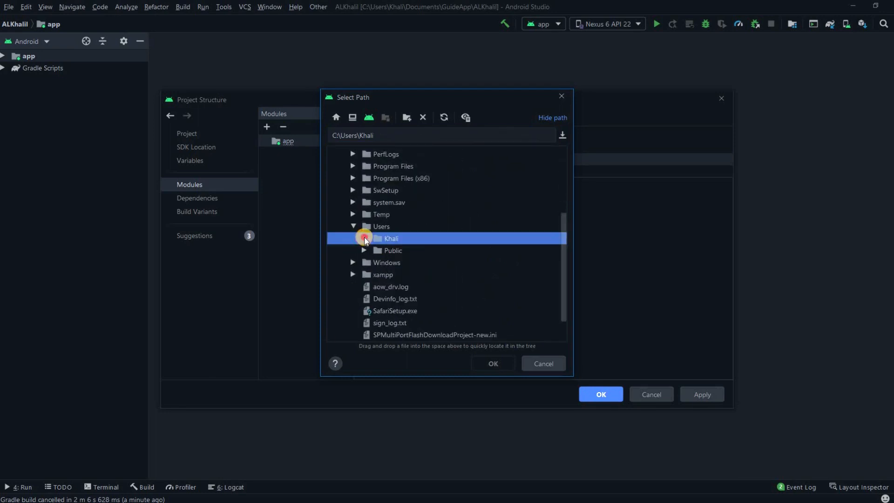
scroll(400, 279, down, 2)
scroll(400, 279, down, 3)
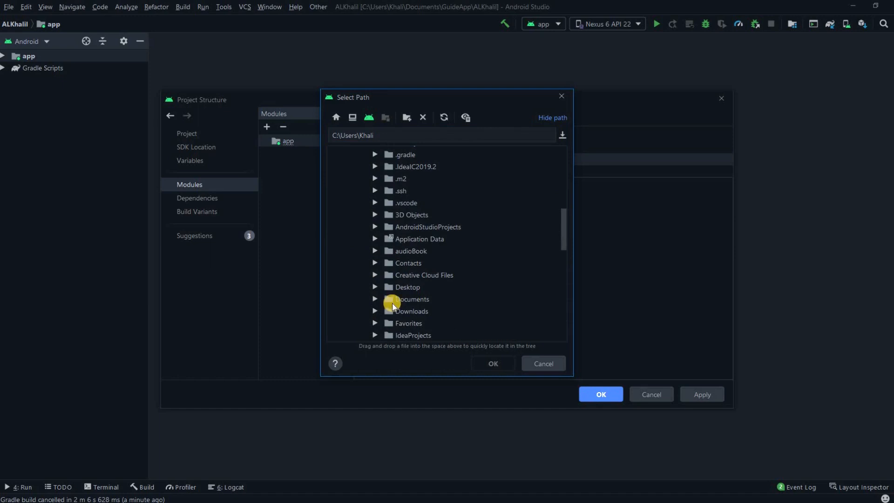
double_click(389, 313)
scroll(396, 294, down, 4)
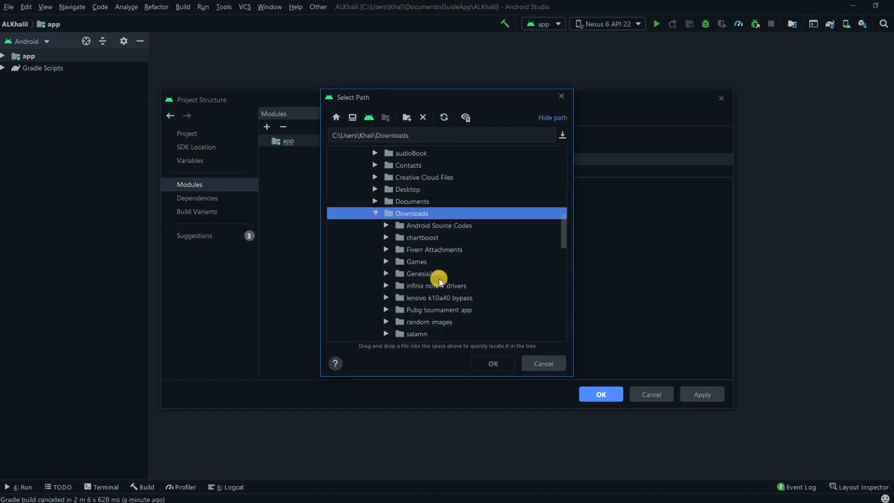
double_click(426, 240)
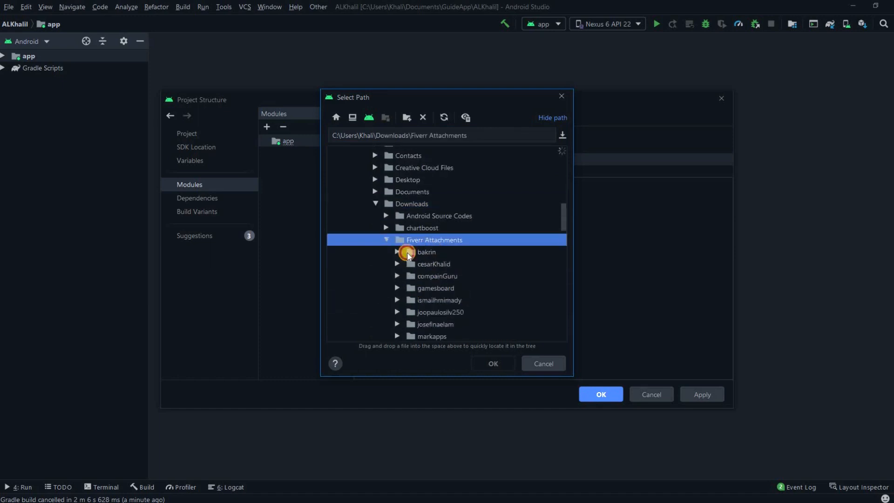
double_click(423, 277)
scroll(447, 281, down, 3)
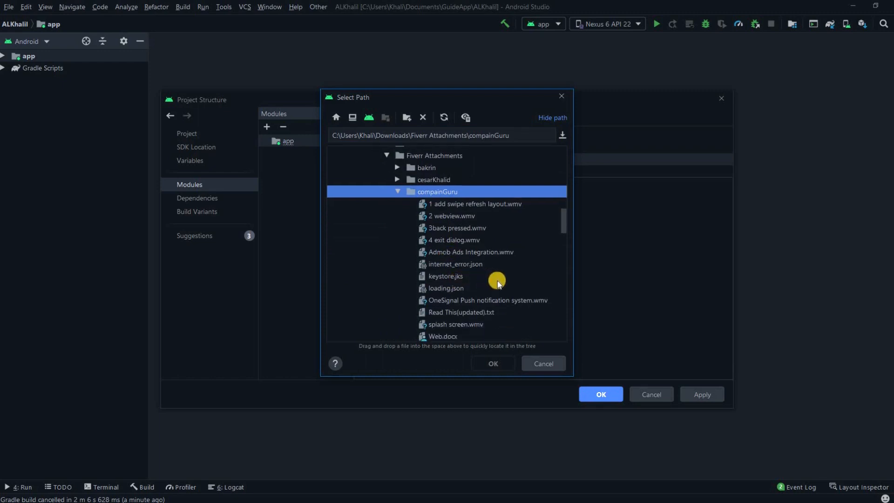
scroll(475, 261, down, 2)
click(442, 222)
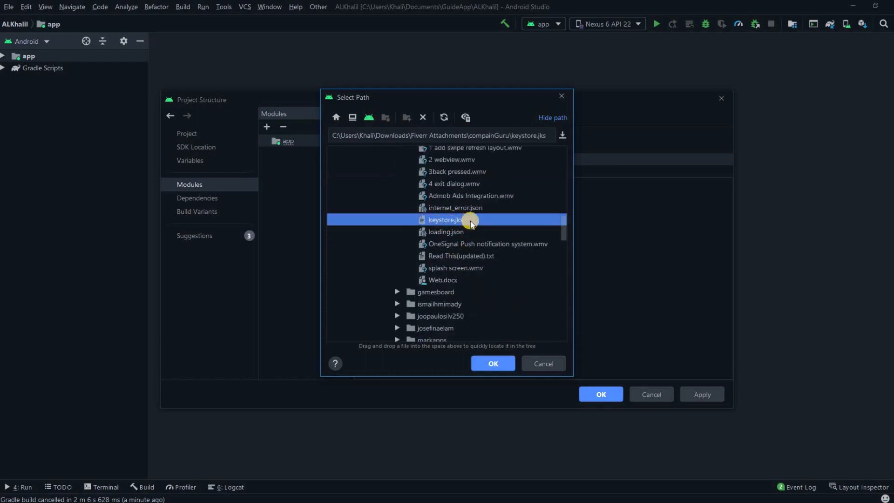
click(491, 364)
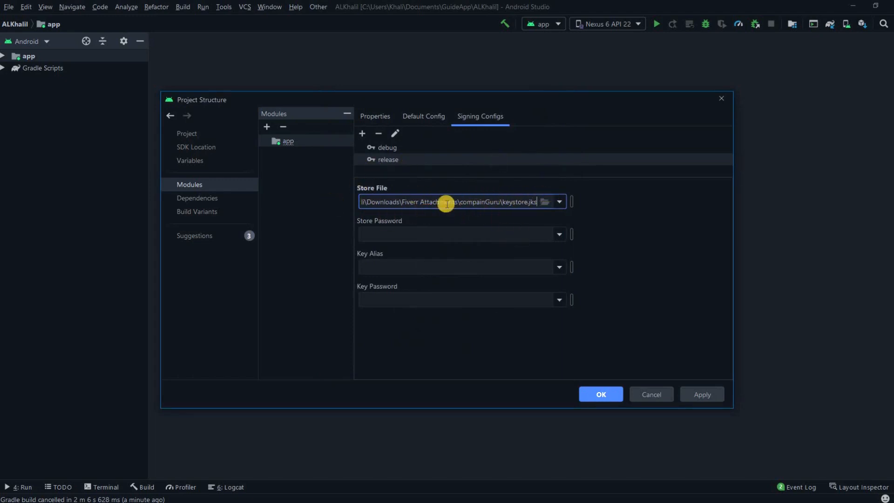
Enter the store password, key alias 'alias', and key password for the release config
click(395, 234)
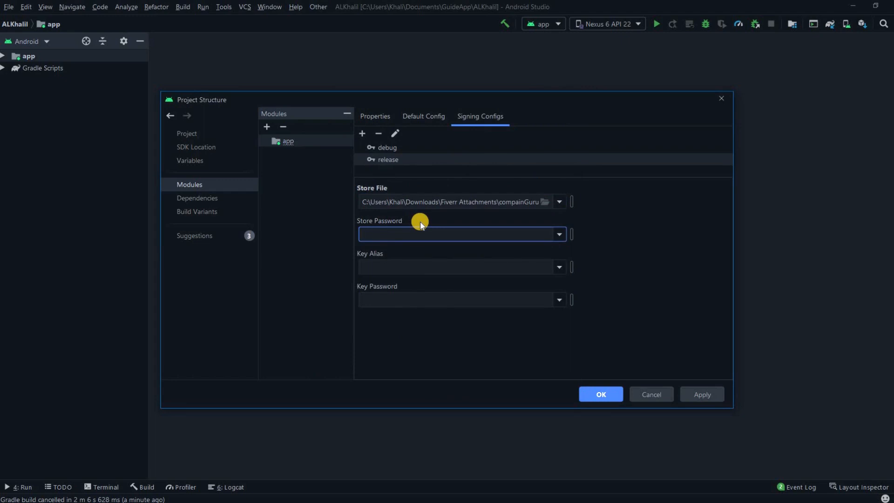
text(android)
click(457, 260)
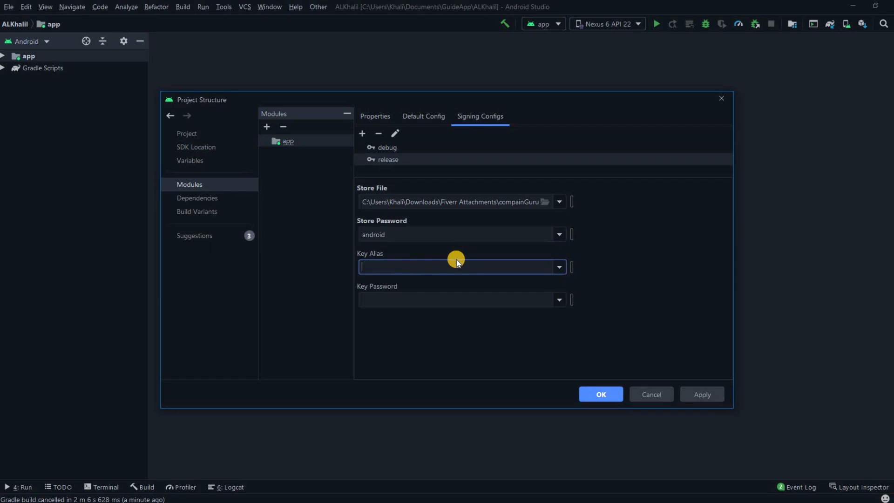
text(alias)
click(423, 293)
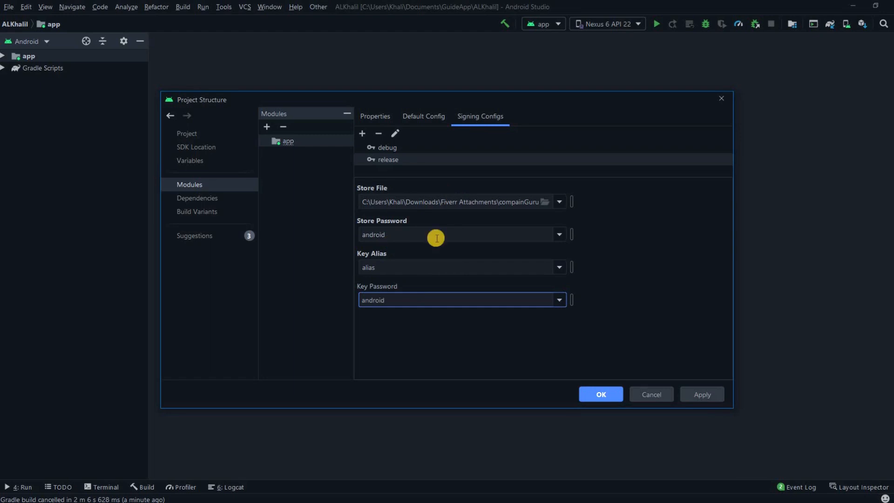
Apply the signing config changes and close Project Structure
click(698, 392)
click(607, 393)
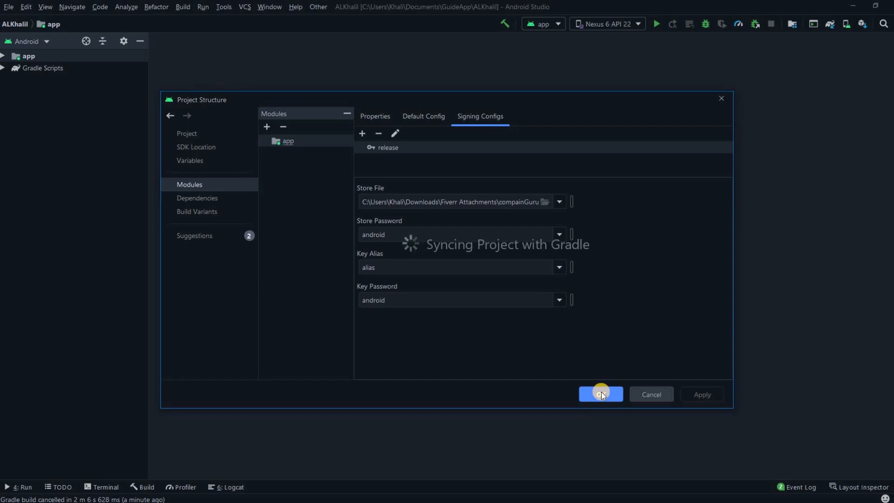
click(599, 393)
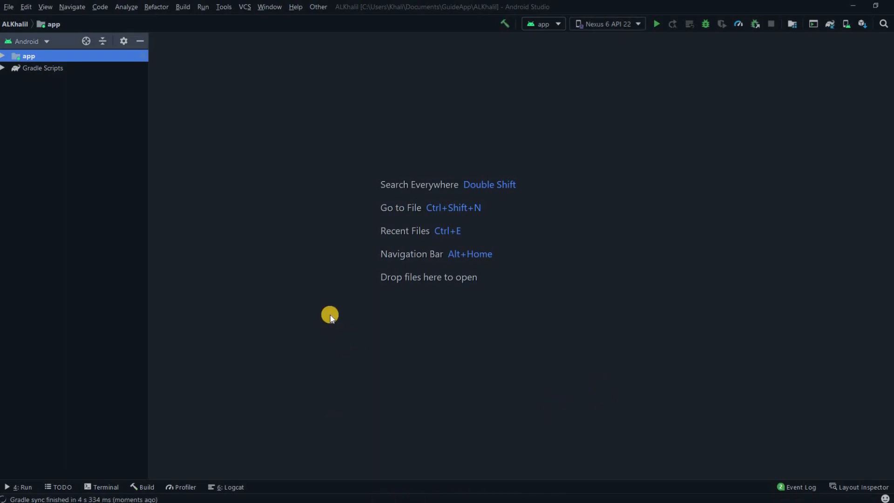
Open the app module's build.gradle from Gradle Scripts
click(3, 69)
click(62, 92)
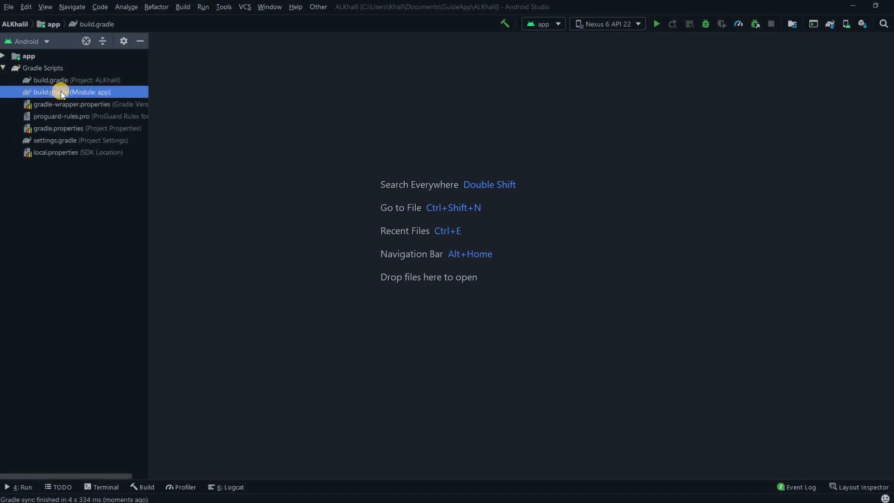
double_click(94, 92)
scroll(300, 302, down, 3)
scroll(295, 298, up, 7)
scroll(292, 293, up, 1)
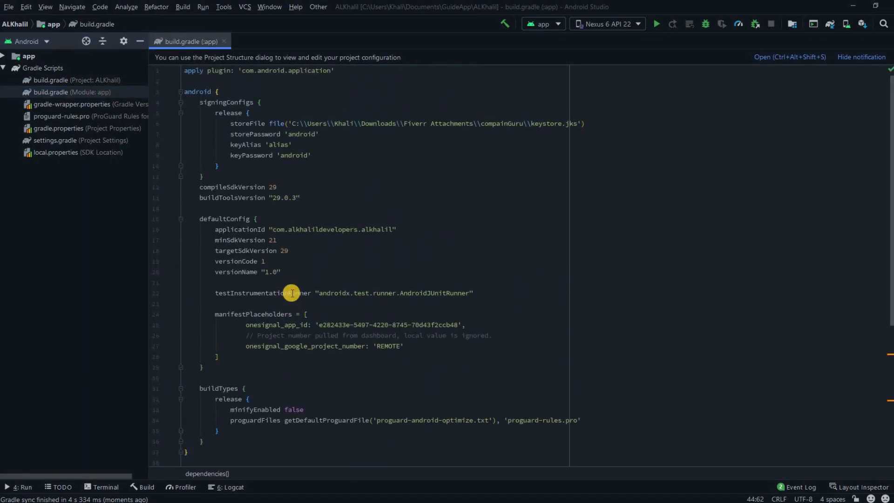
Inspect the release signingConfigs block's storeFile, storePassword and keyPassword entries
click(299, 114)
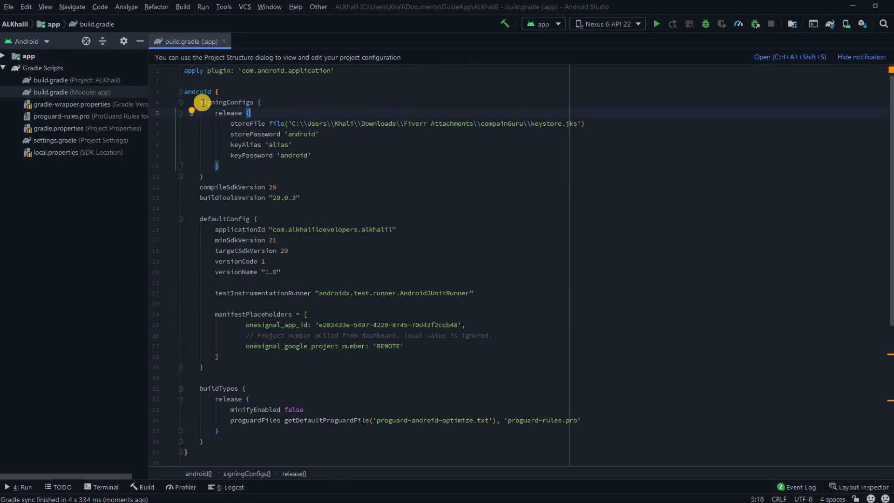
drag(204, 177, 180, 103)
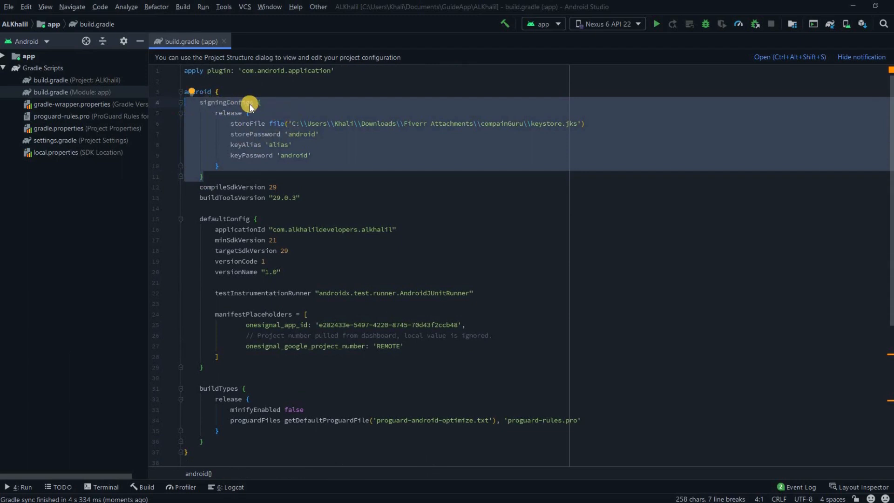
click(217, 113)
double_click(606, 126)
click(321, 133)
key(ctrl+w)
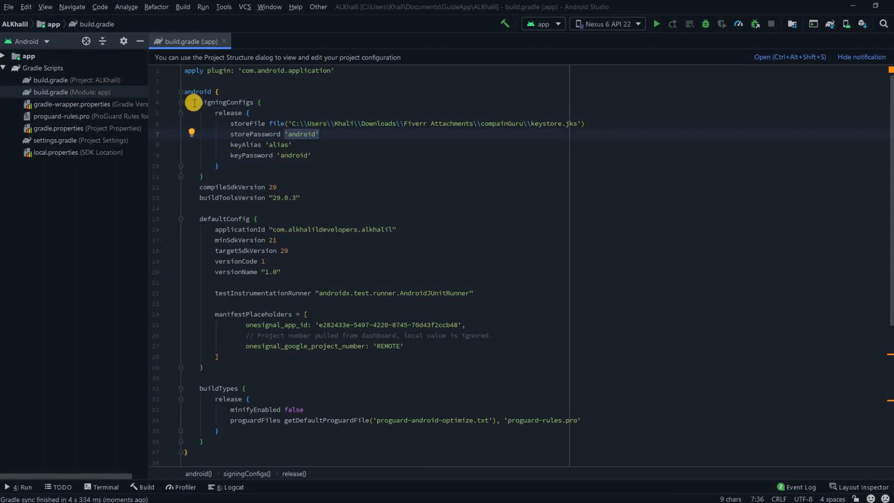
key(ctrl+w)
key(ctrl+w)
key(ctrl+w)
key(ctrl+w)
click(407, 150)
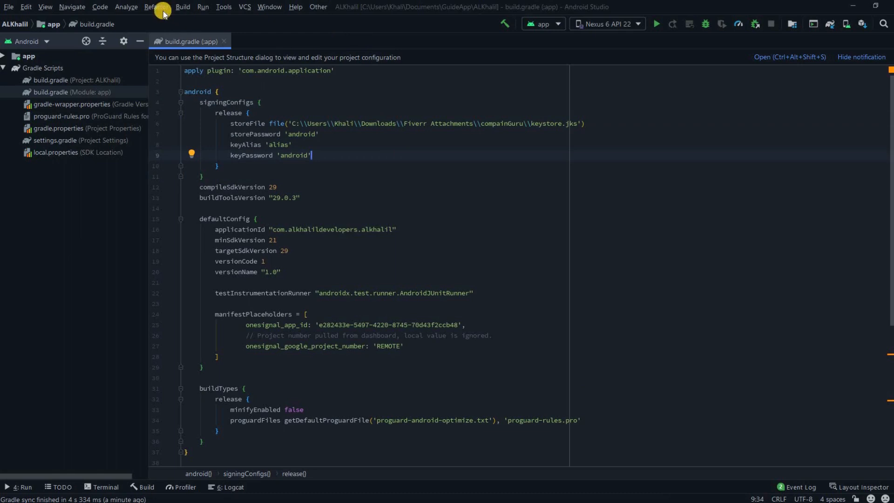
Generate a signed APK of the app module using the release build variant
click(182, 6)
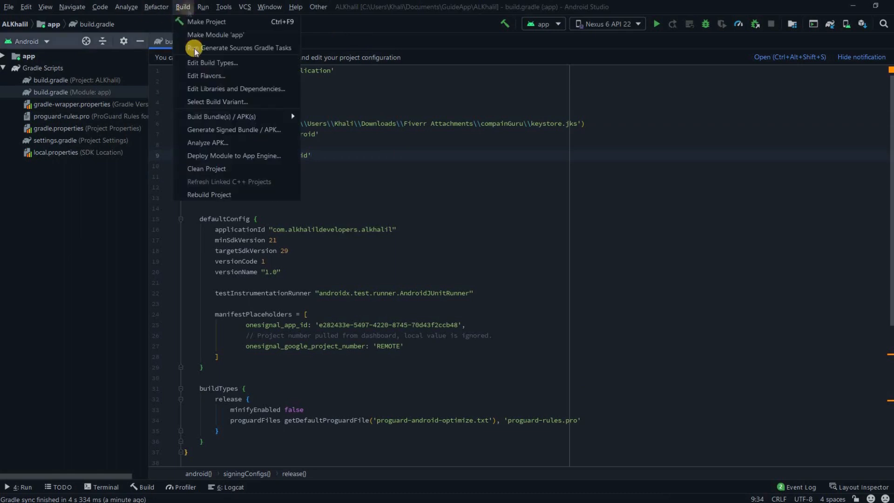
click(226, 130)
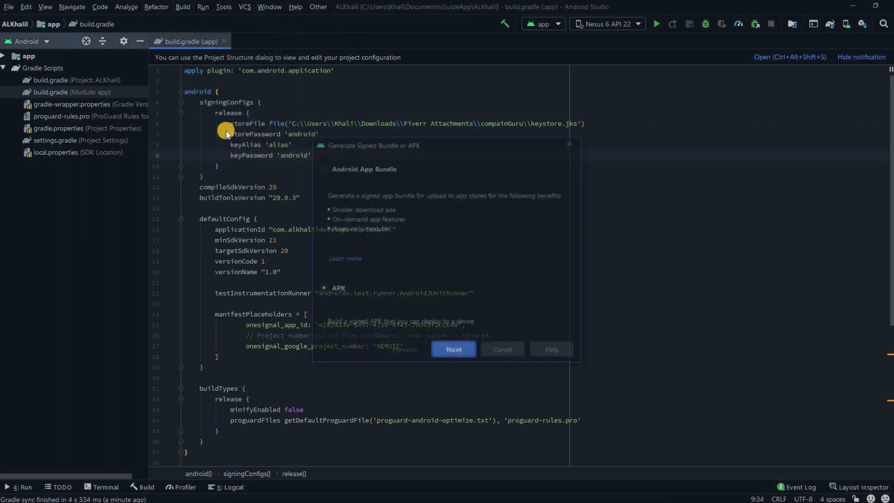
click(454, 352)
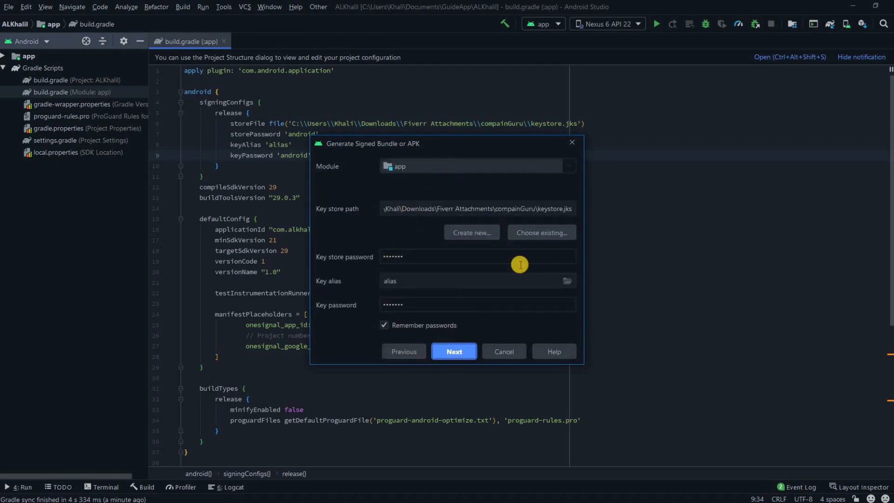
click(459, 355)
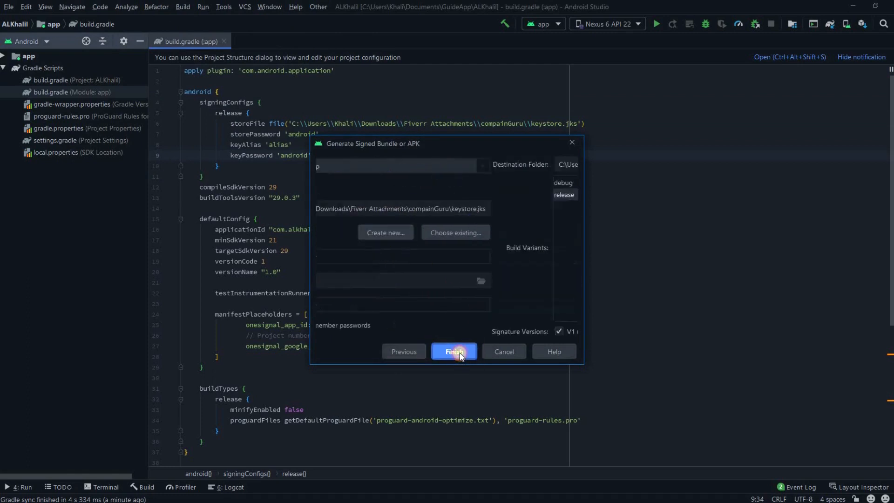
click(388, 197)
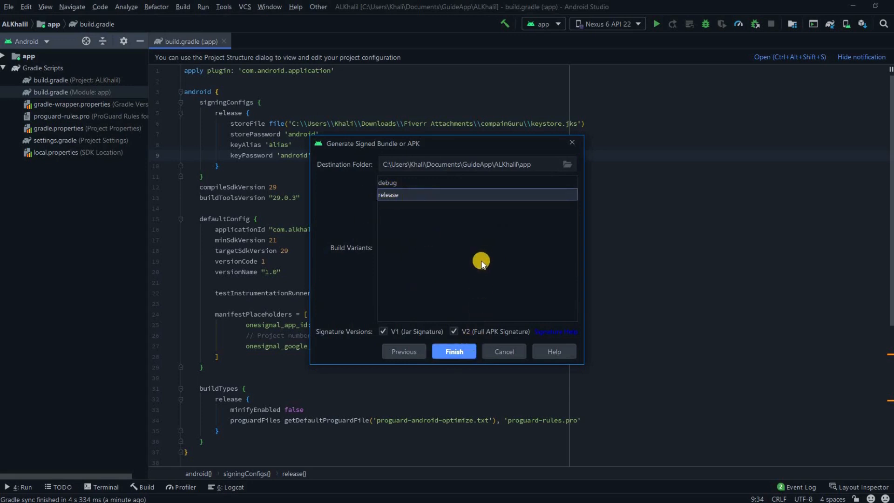
click(454, 351)
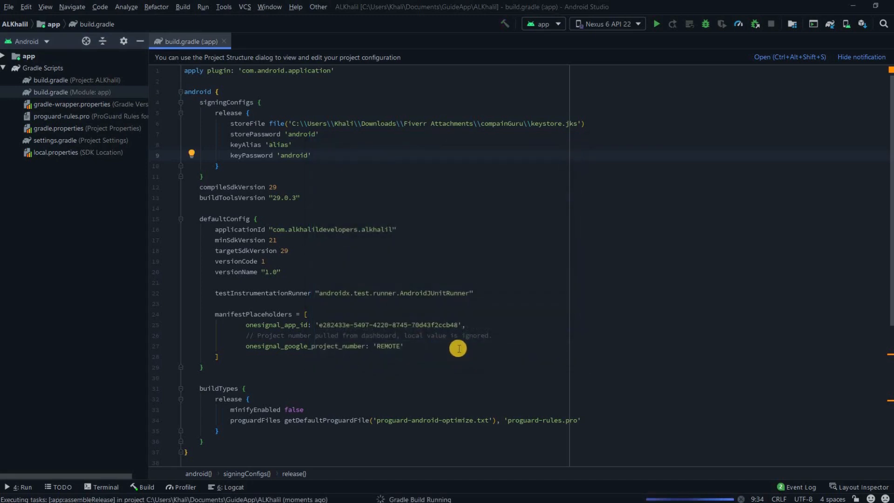
After the signed build succeeds, locate app-release.apk on disk from the build notification
scroll(348, 316, down, 4)
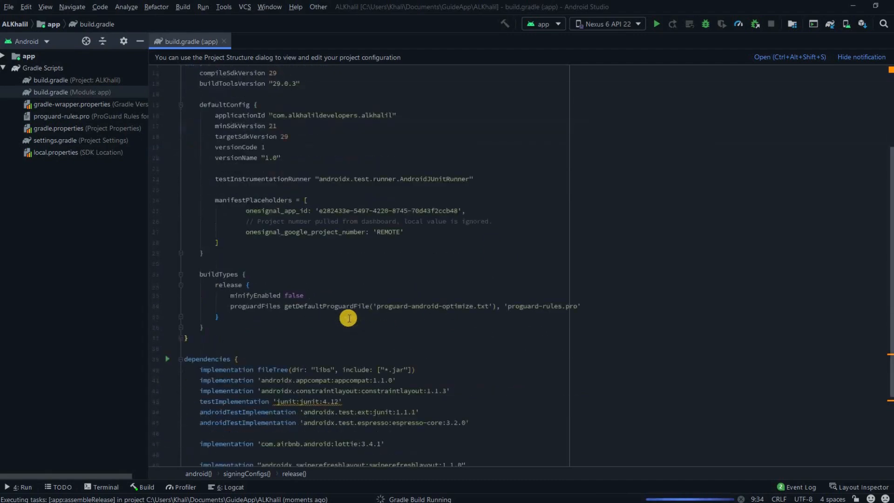
scroll(366, 318, down, 2)
scroll(366, 319, up, 7)
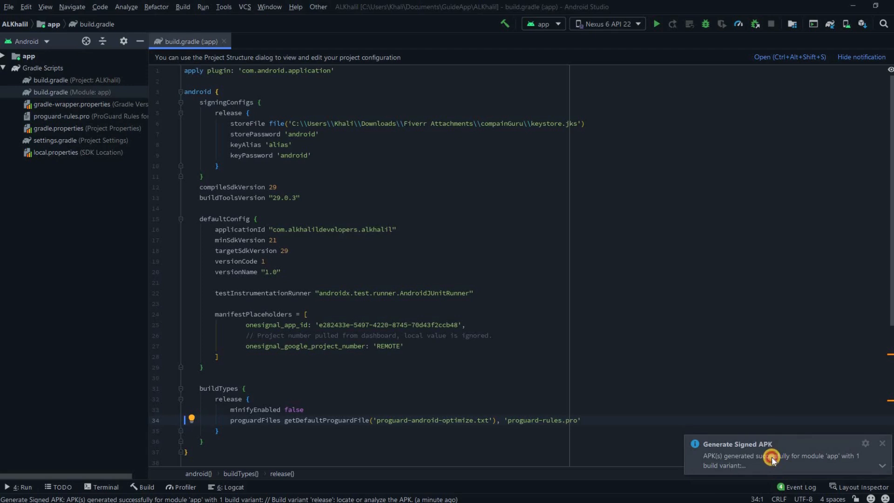
click(772, 457)
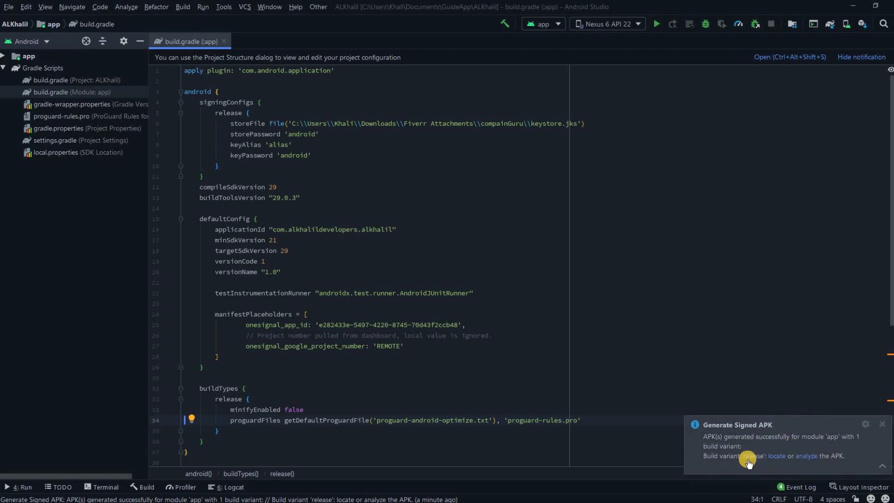
click(776, 459)
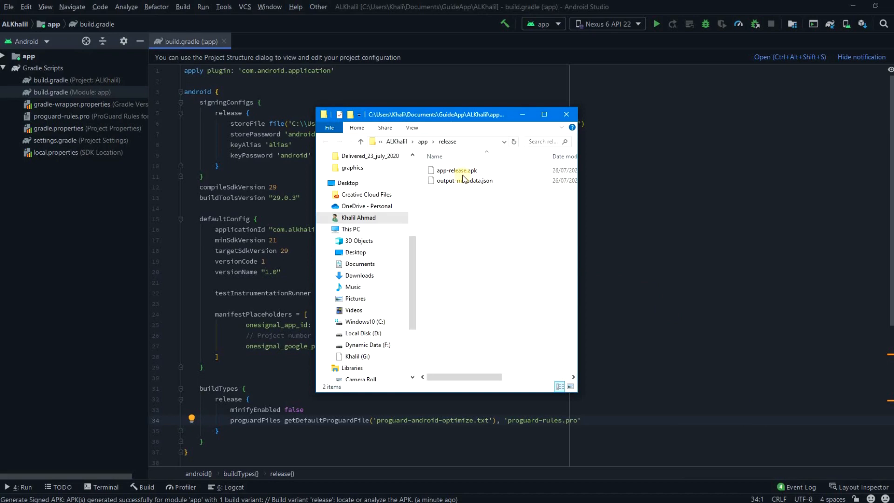
Check app-release.apk's 3.73 MB size in the maximized release folder, then close File Explorer
click(451, 172)
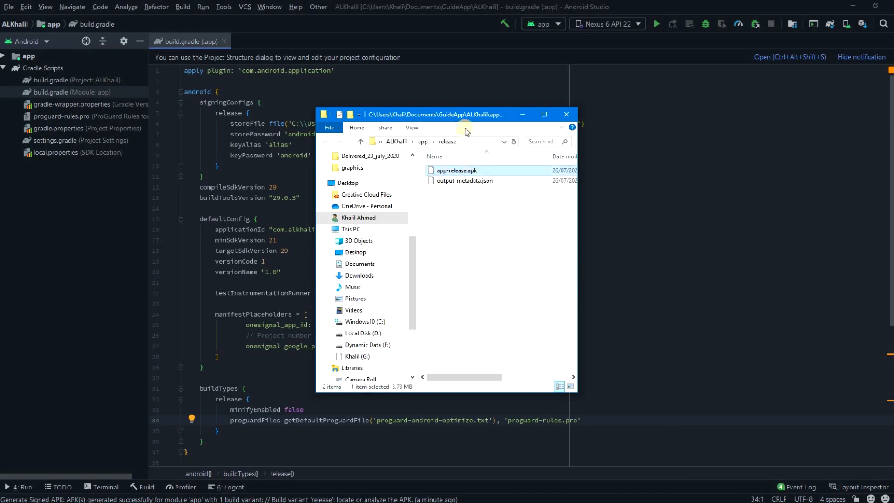
double_click(501, 115)
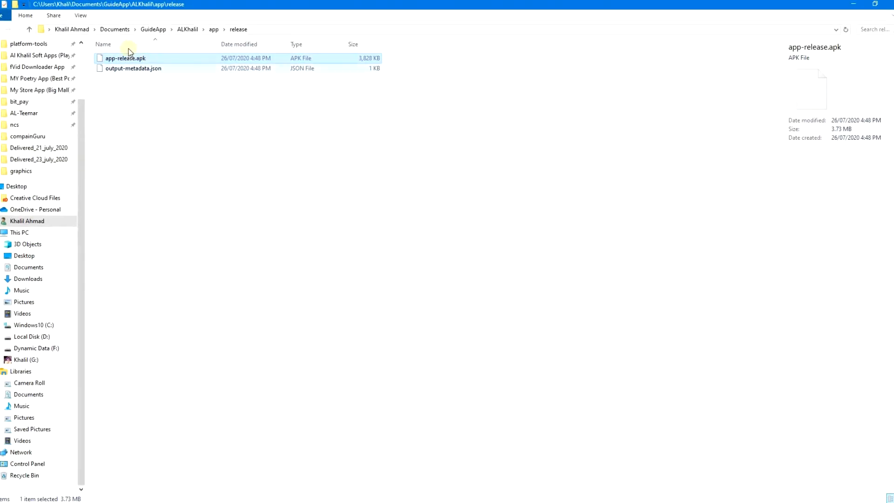
click(153, 83)
click(106, 59)
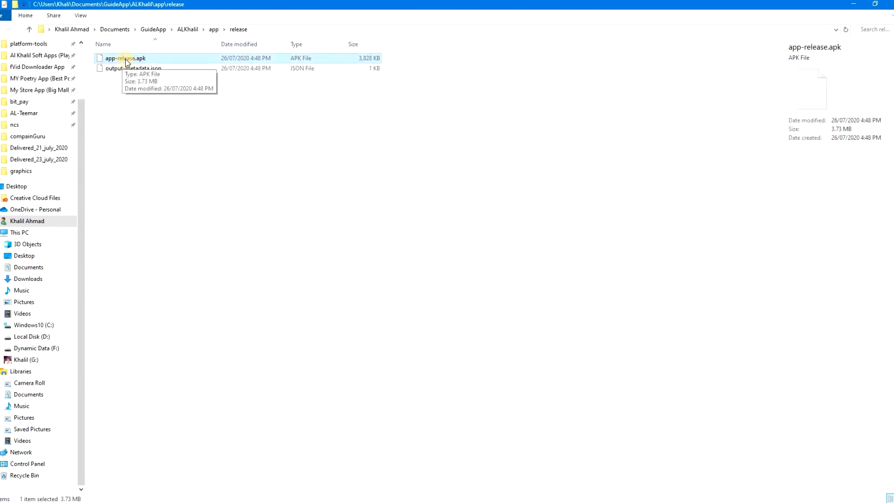
click(892, 4)
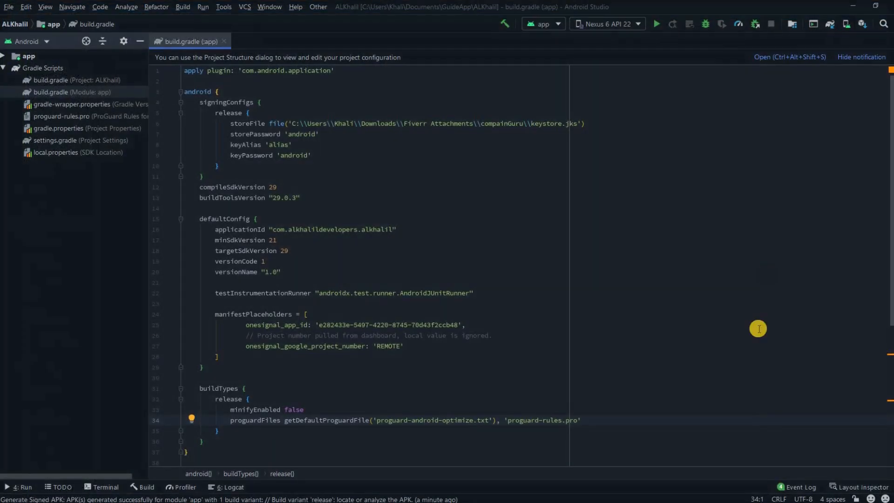